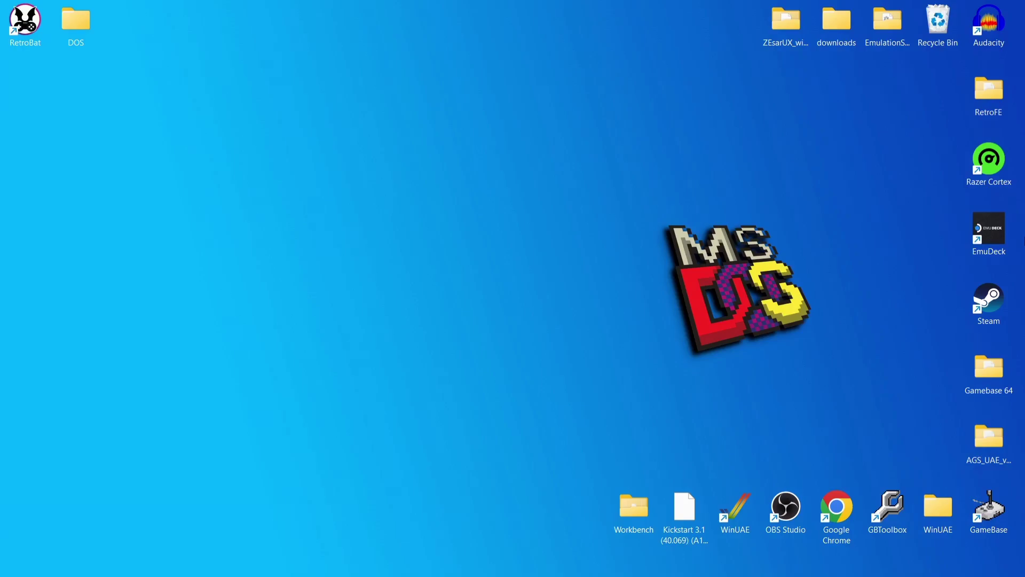
- Open the context menu of the RetroBat shortcut on the desktop
{"action": "right_click", "coordinate": [27, 24]}
- Open RetroBat's file location and run BatGui.exe past the SmartScreen warning
{"action": "left_click", "coordinate": [104, 134]}
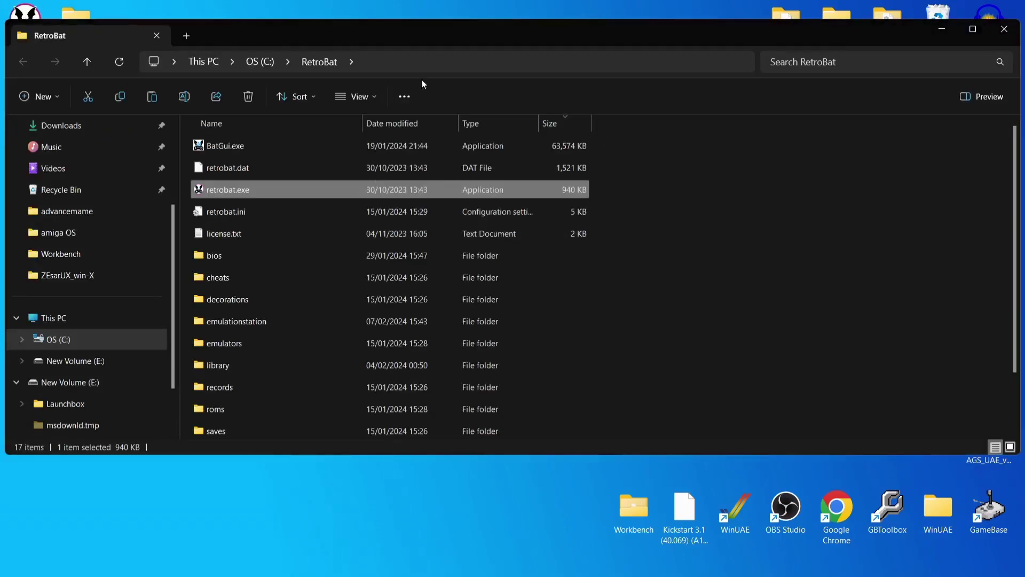
{"action": "left_click", "coordinate": [274, 146]}
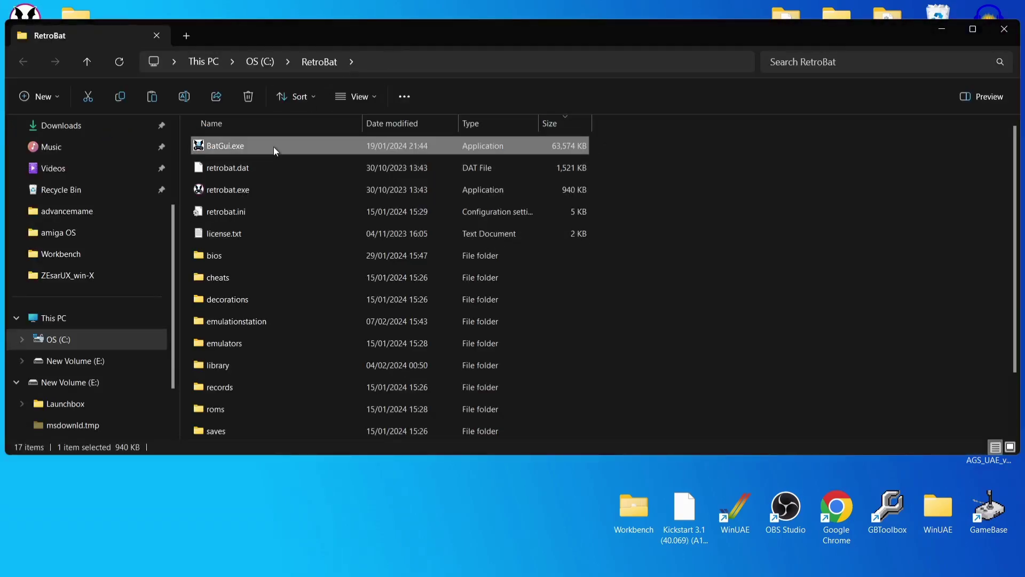
{"action": "double_click", "coordinate": [274, 146]}
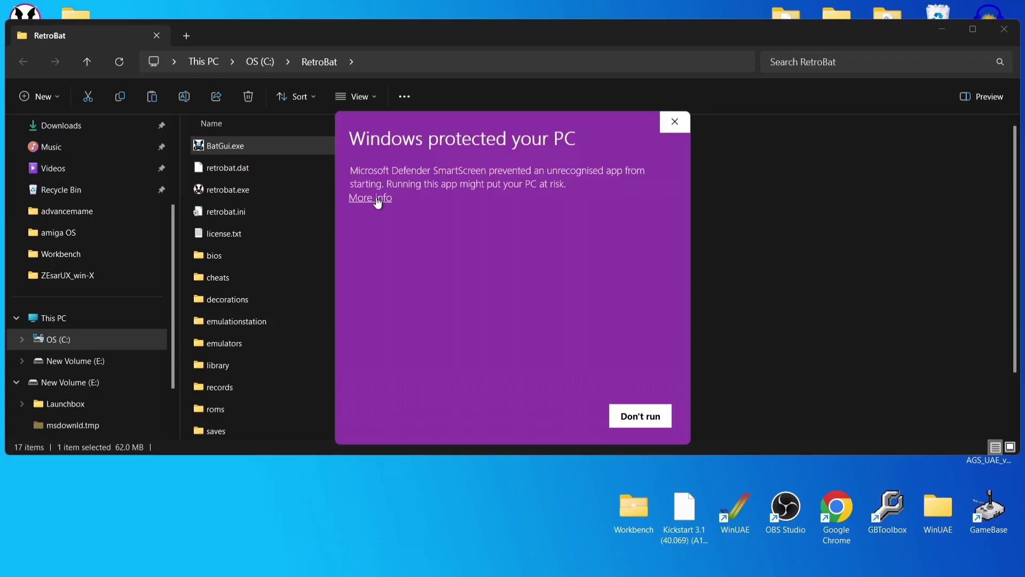
{"action": "left_click", "coordinate": [377, 199]}
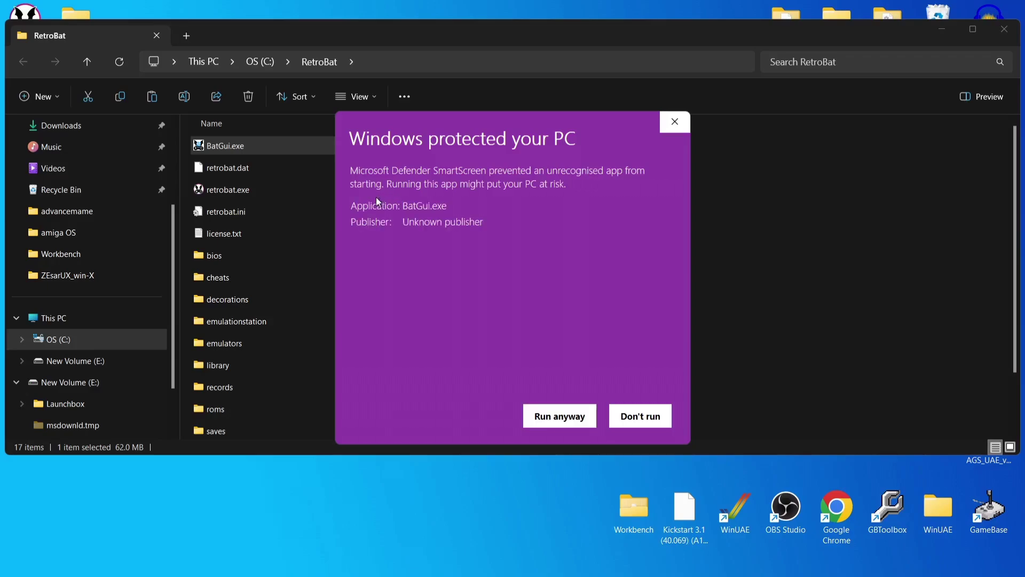
{"action": "left_click", "coordinate": [568, 417]}
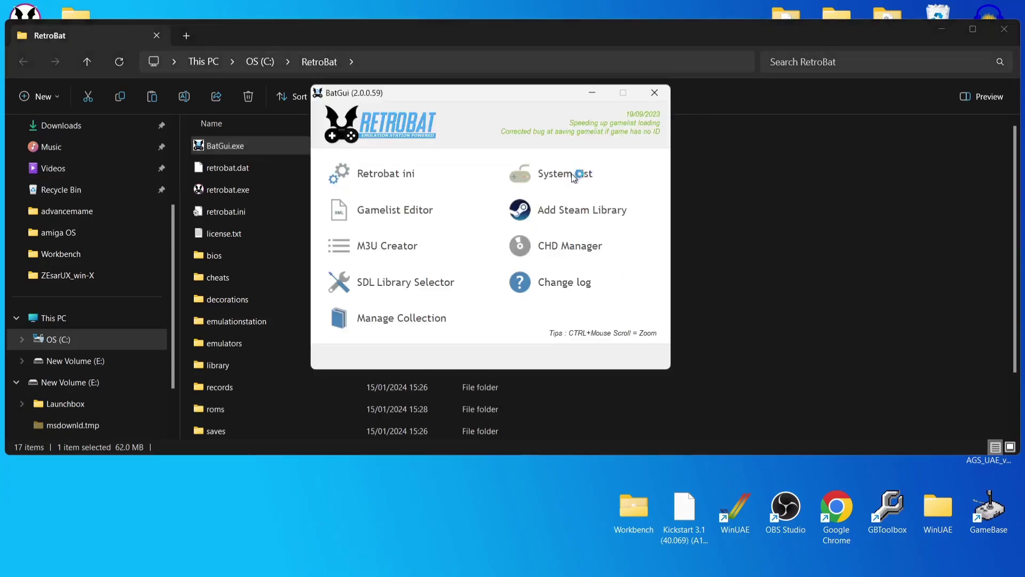
- Open BatGui's System List and load the es_systems emulation system file
{"action": "left_click", "coordinate": [577, 172]}
{"action": "left_click", "coordinate": [623, 113]}
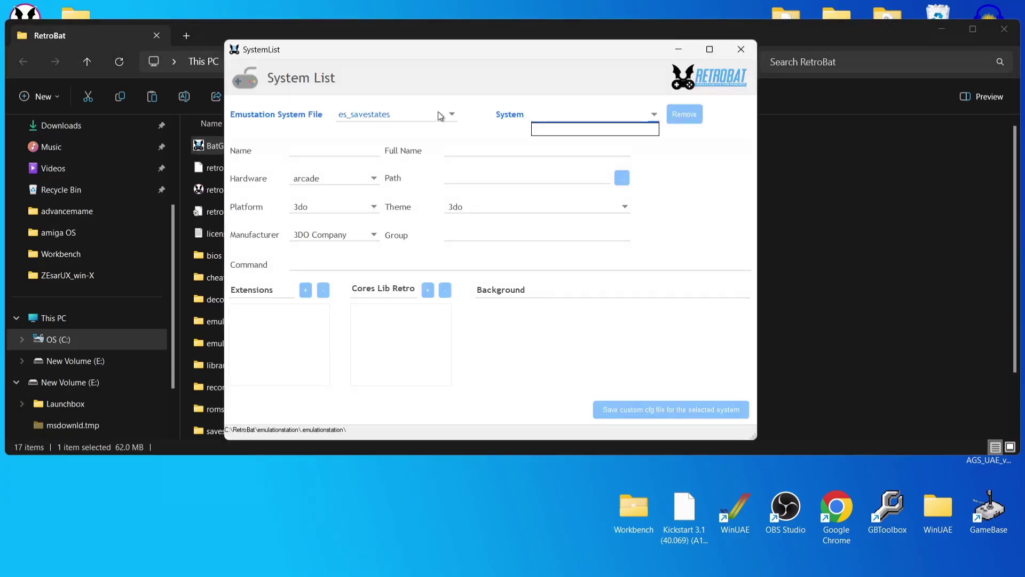
{"action": "left_click", "coordinate": [441, 117]}
{"action": "left_click", "coordinate": [452, 114]}
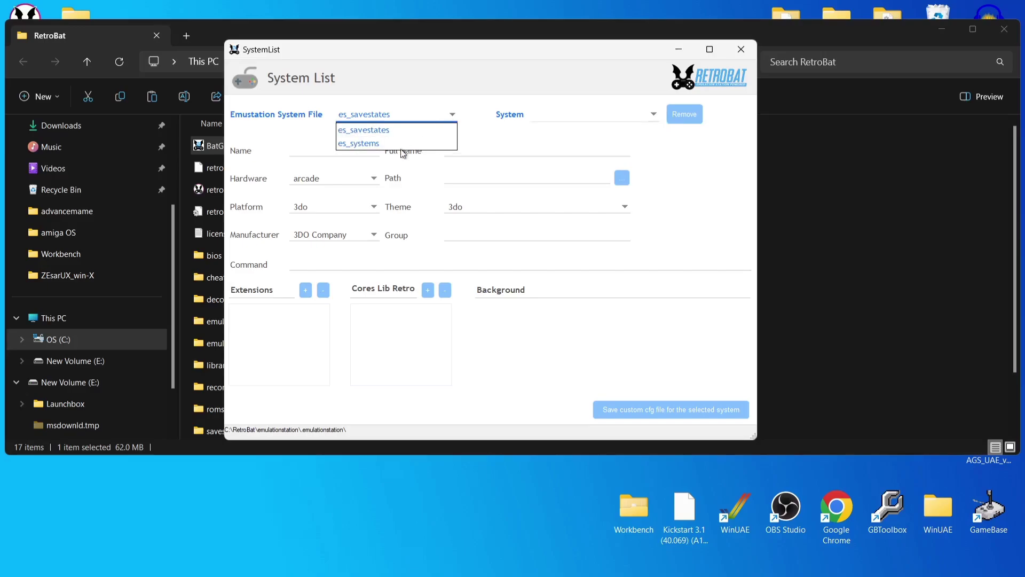
{"action": "left_click", "coordinate": [368, 145]}
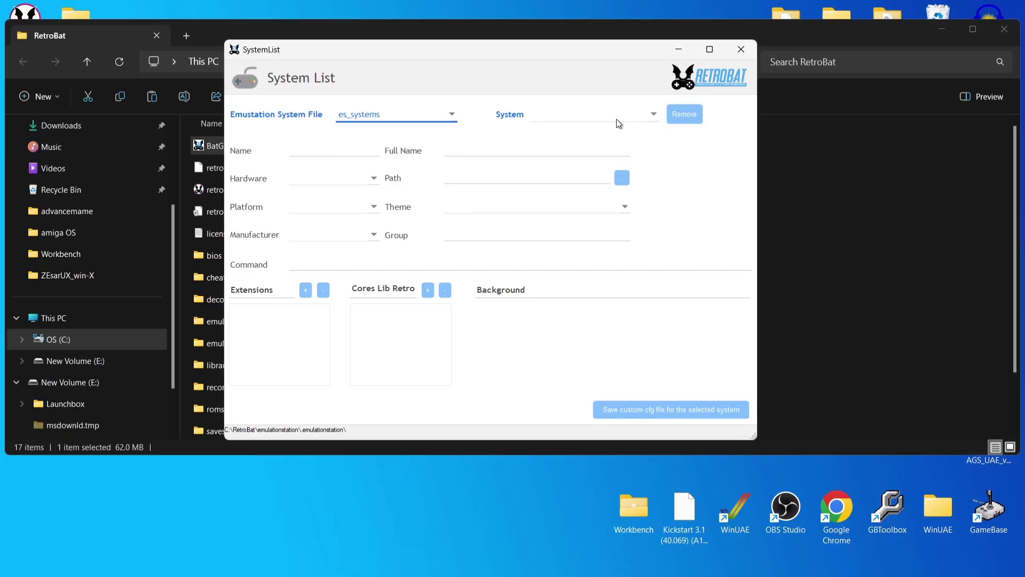
- Select the dos system, then its .zip extension and the dosbox_pure core
{"action": "left_click", "coordinate": [644, 121]}
{"action": "left_click_drag", "start_coordinate": [654, 139], "coordinate": [655, 205]}
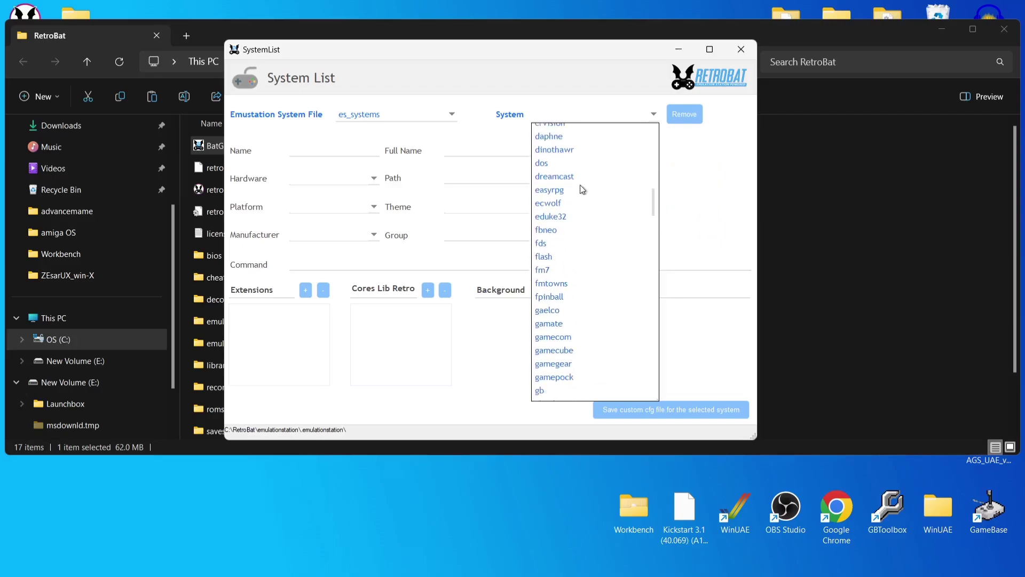
{"action": "left_click", "coordinate": [542, 163]}
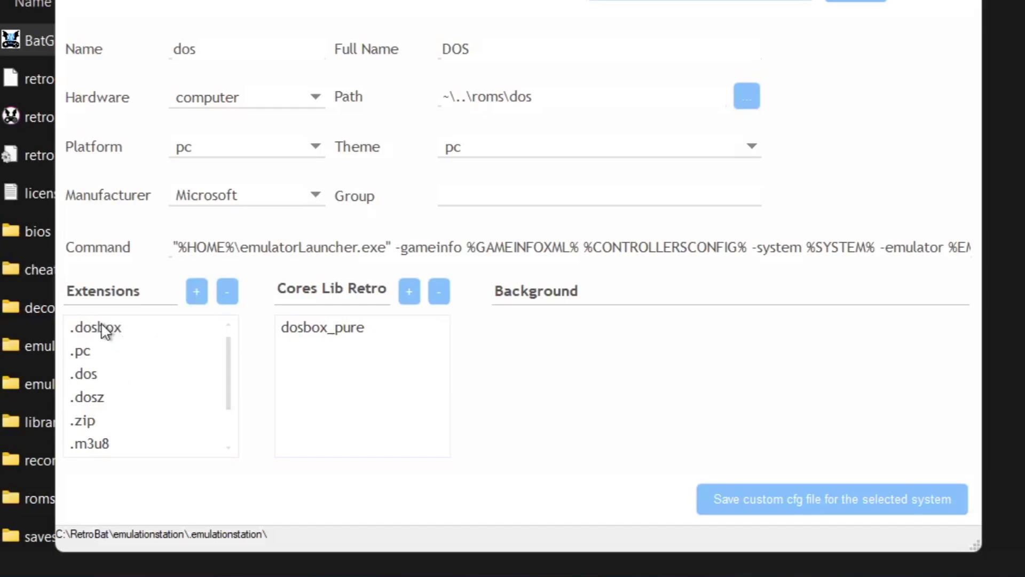
{"action": "left_click", "coordinate": [145, 430]}
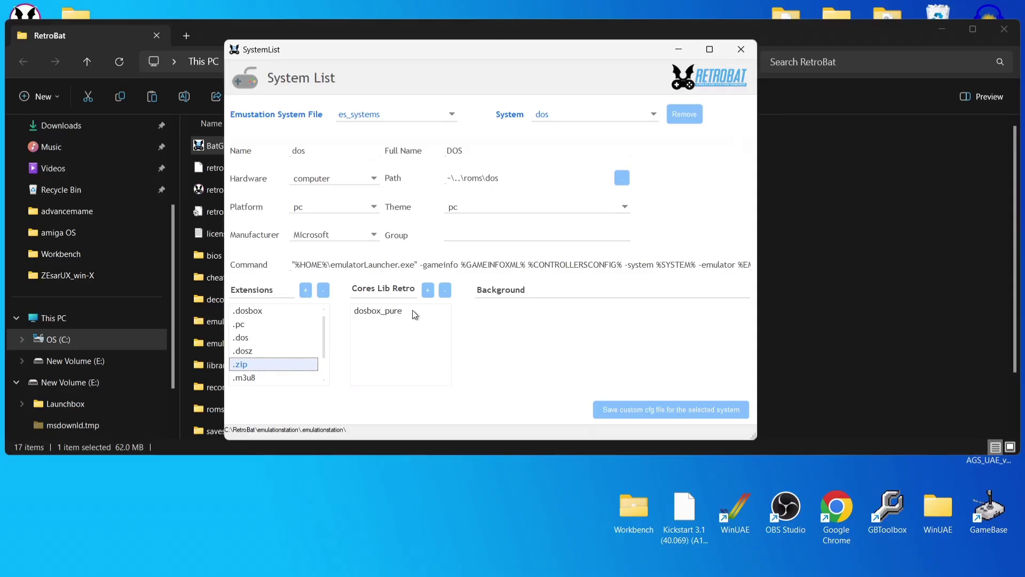
{"action": "left_click", "coordinate": [415, 315]}
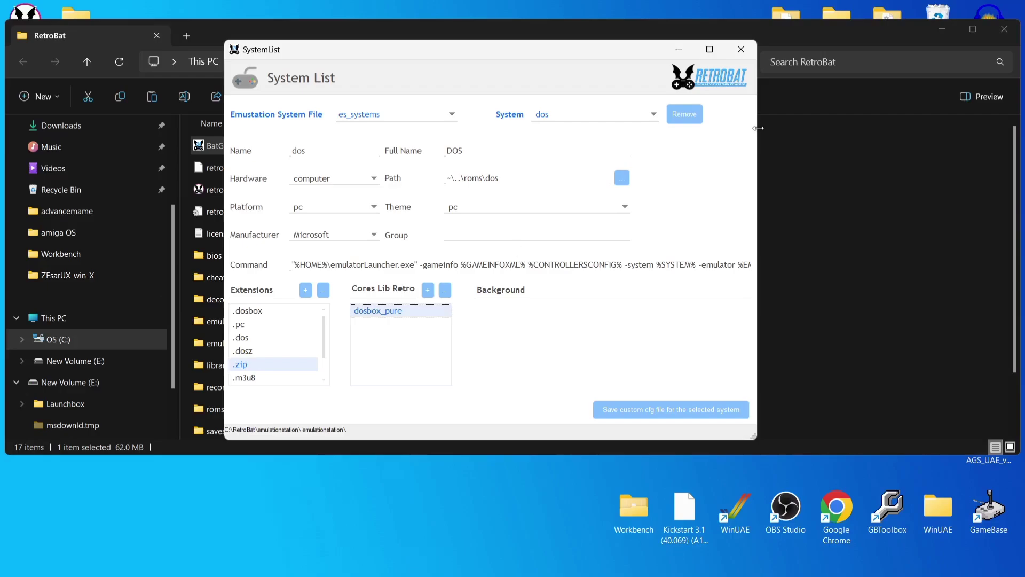
- Close System List and BatGui, then open the roms folder in C:\RetroBat
{"action": "left_click", "coordinate": [740, 49]}
{"action": "left_click", "coordinate": [654, 93]}
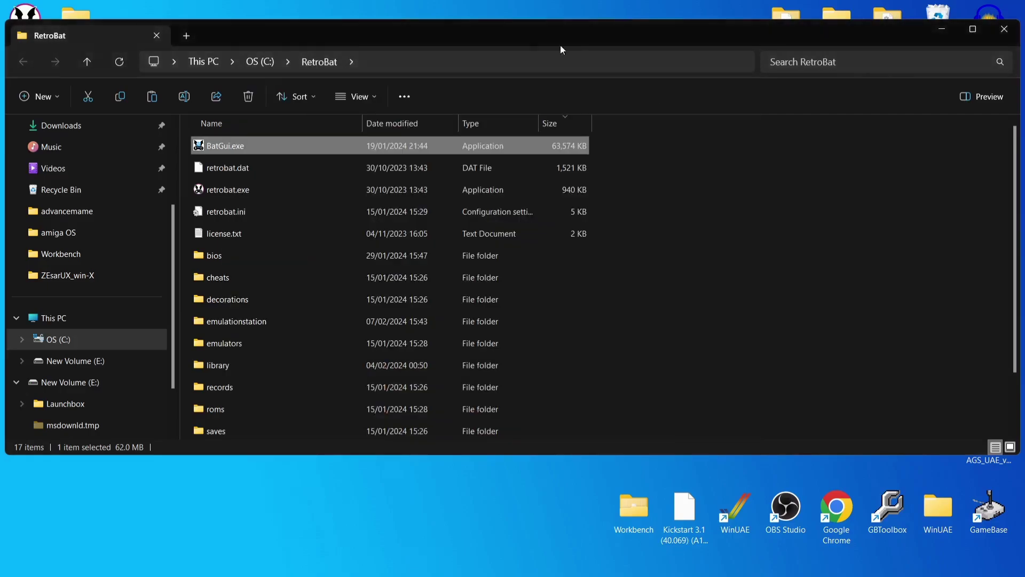
{"action": "left_click_drag", "start_coordinate": [494, 33], "coordinate": [639, 20]}
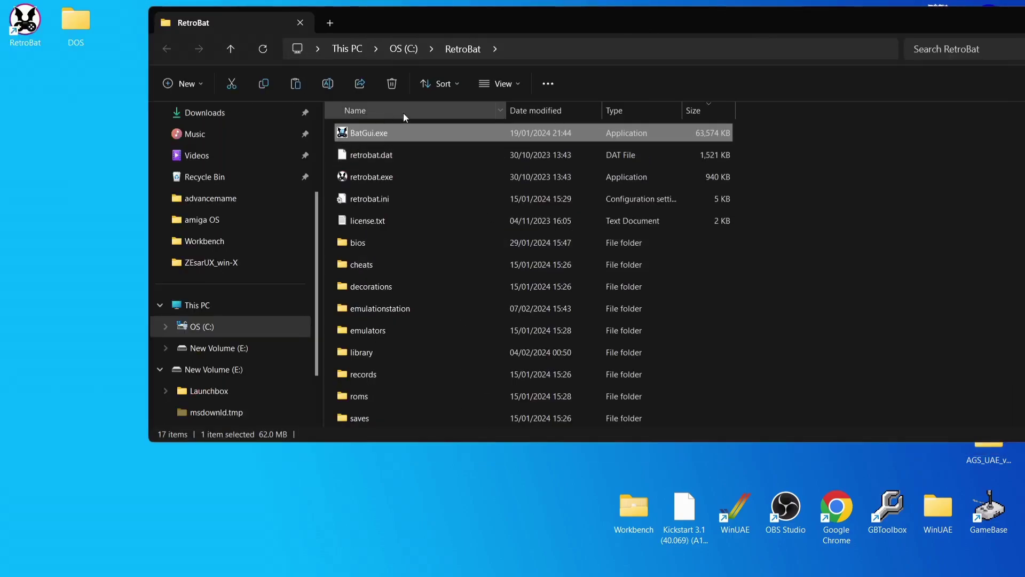
{"action": "double_click", "coordinate": [419, 397]}
- Open the empty dos roms folder and shrink the window to expose the desktop DOS folder
{"action": "left_click_drag", "start_coordinate": [742, 24], "coordinate": [626, 29]}
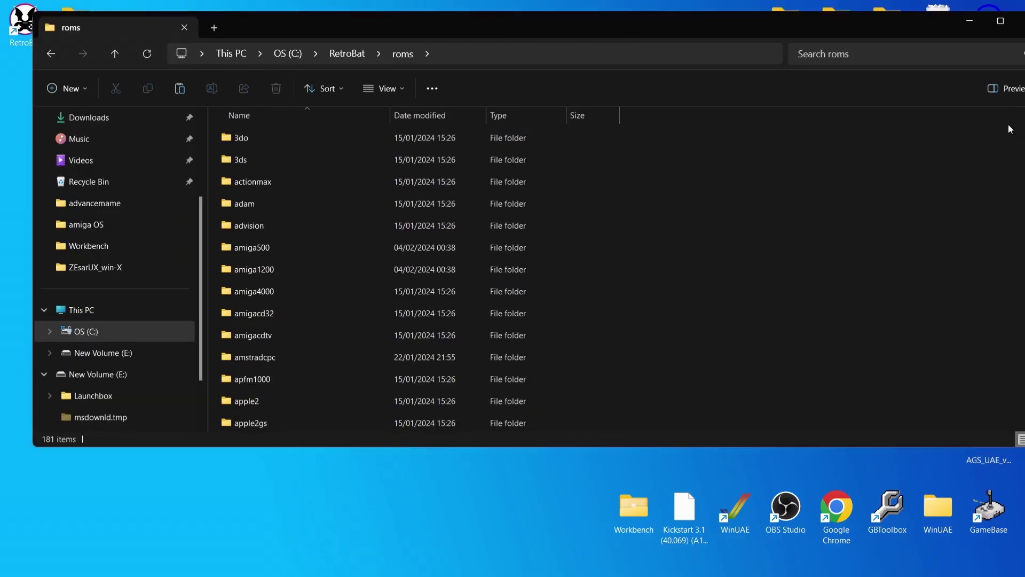
{"action": "double_click", "coordinate": [931, 30]}
{"action": "left_click_drag", "start_coordinate": [1023, 120], "coordinate": [1023, 192]}
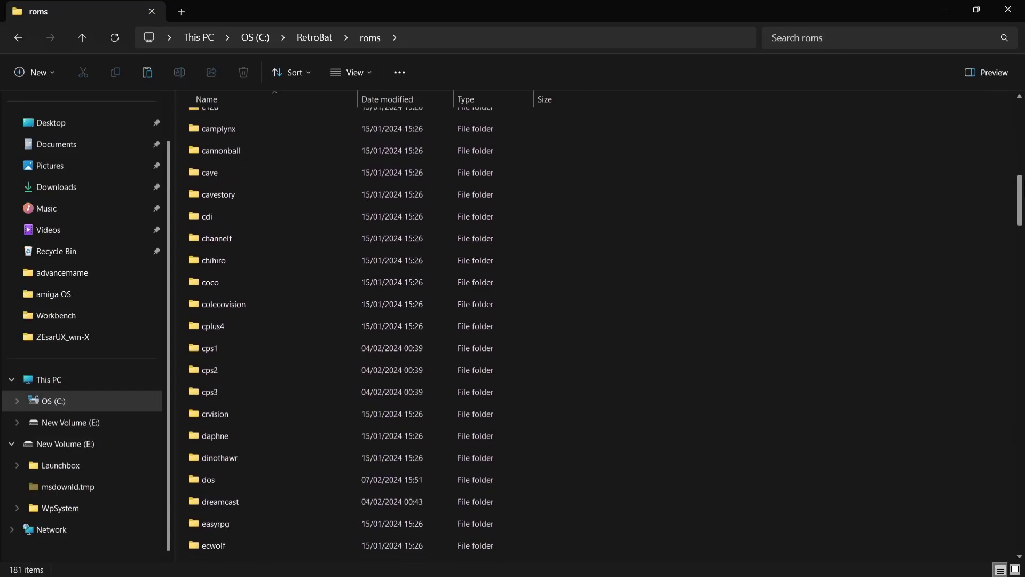
{"action": "double_click", "coordinate": [268, 478]}
{"action": "double_click", "coordinate": [360, 20]}
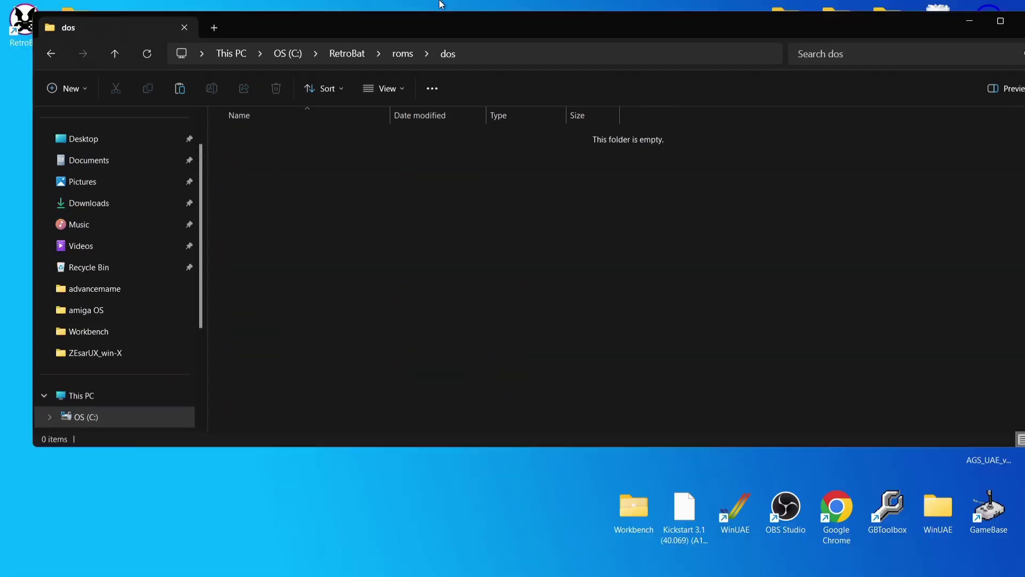
{"action": "left_click_drag", "start_coordinate": [360, 19], "coordinate": [515, 28]}
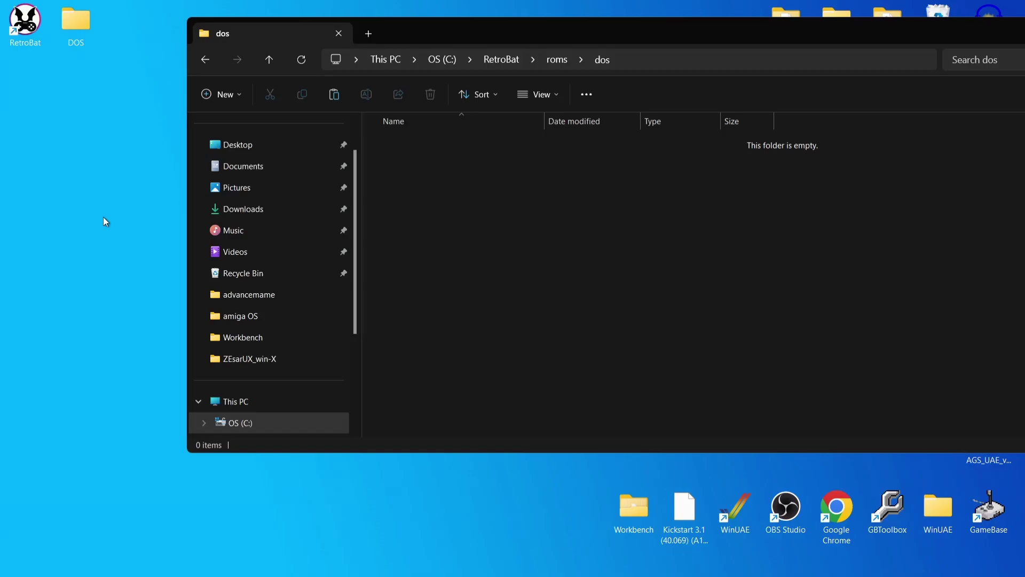
- Move the four game zips from the desktop DOS folder into roms\dos, then start RetroBat
{"action": "double_click", "coordinate": [69, 13]}
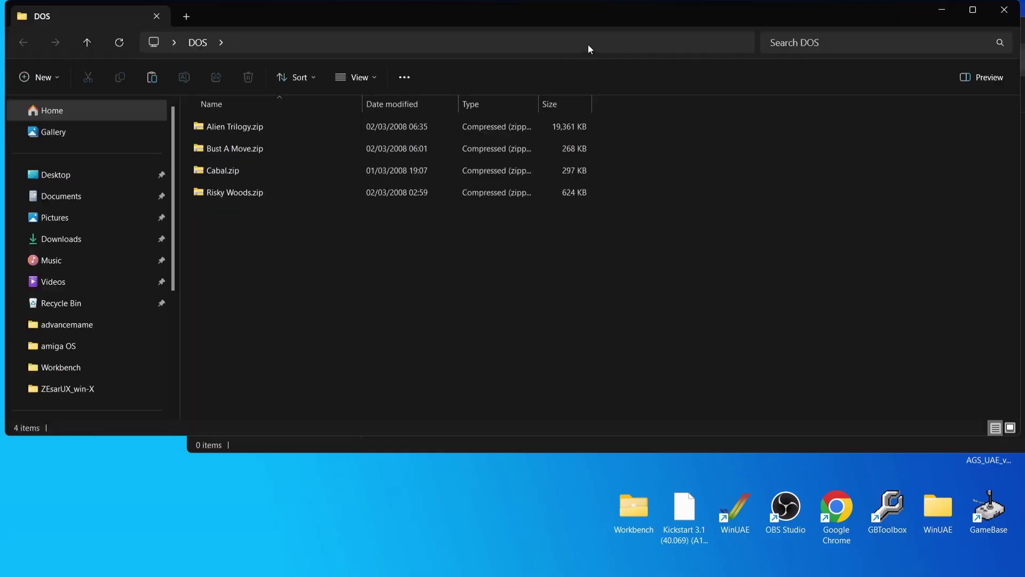
{"action": "left_click_drag", "start_coordinate": [485, 11], "coordinate": [652, 268]}
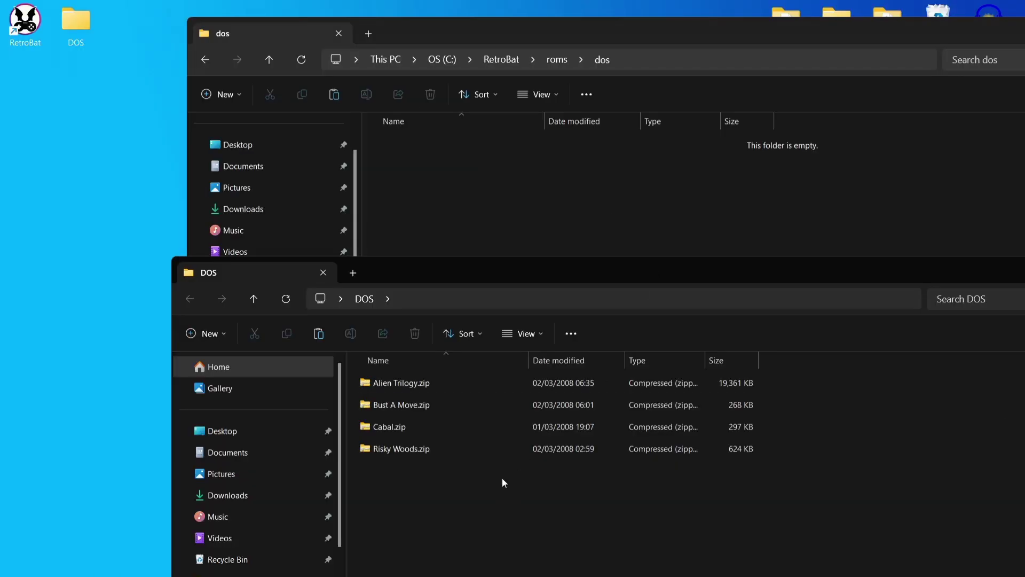
{"action": "left_click_drag", "start_coordinate": [502, 478], "coordinate": [428, 367]}
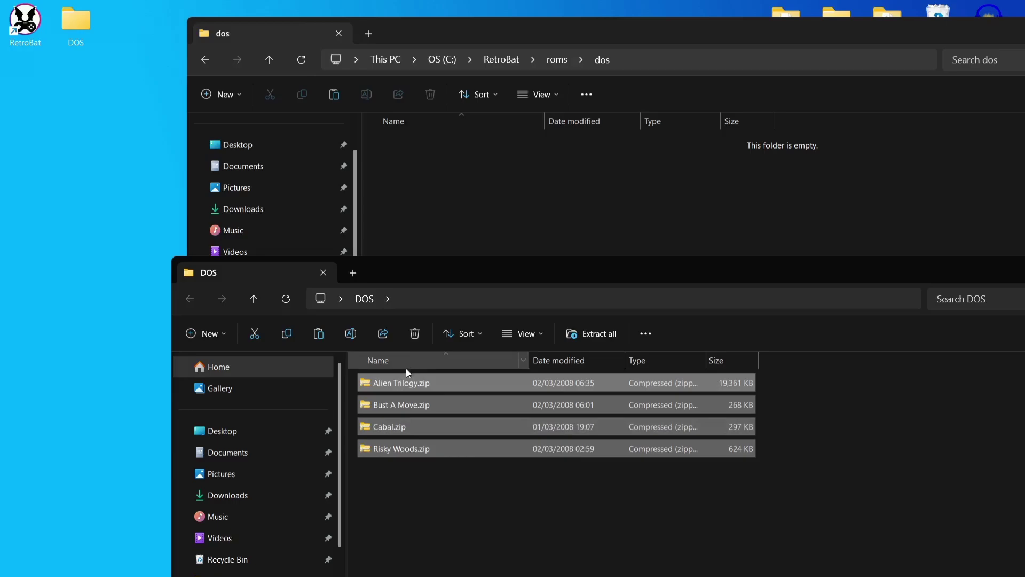
{"action": "left_click_drag", "start_coordinate": [513, 175], "coordinate": [505, 202]}
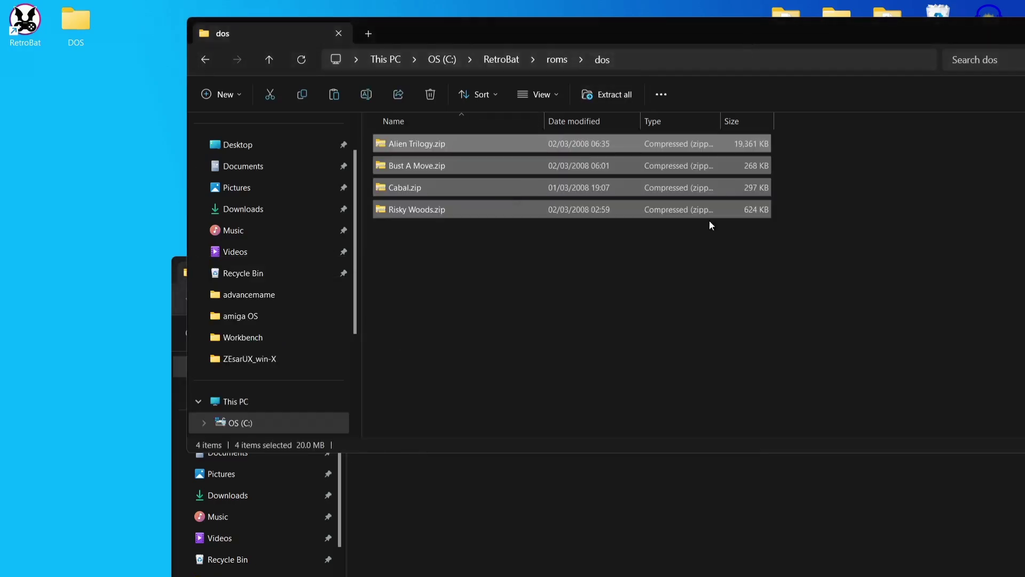
{"action": "double_click", "coordinate": [26, 24]}
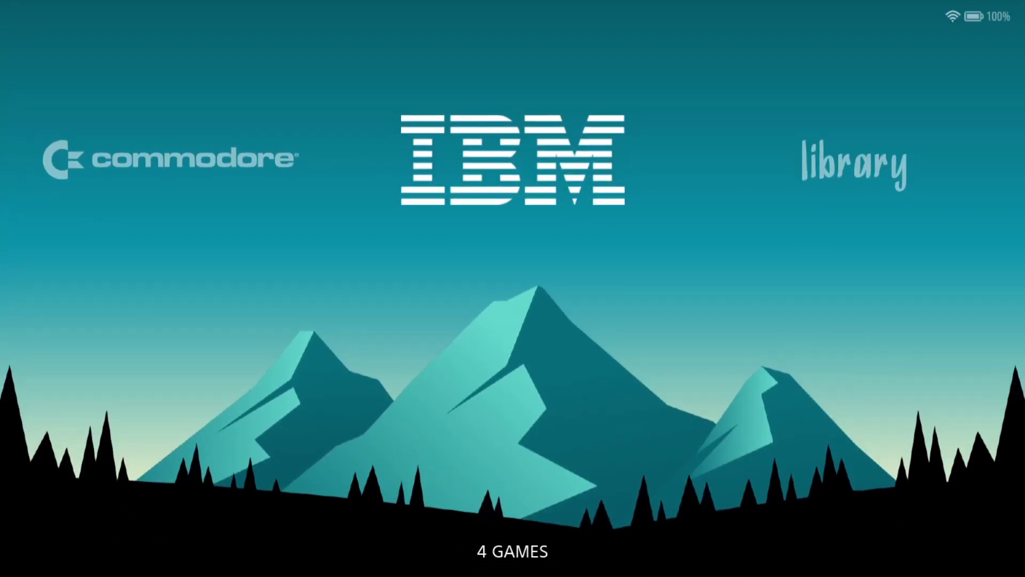
- Scrape the IBM system's DOS games with the Scraper's Scrape Now
{"action": "key", "text": "Return"}
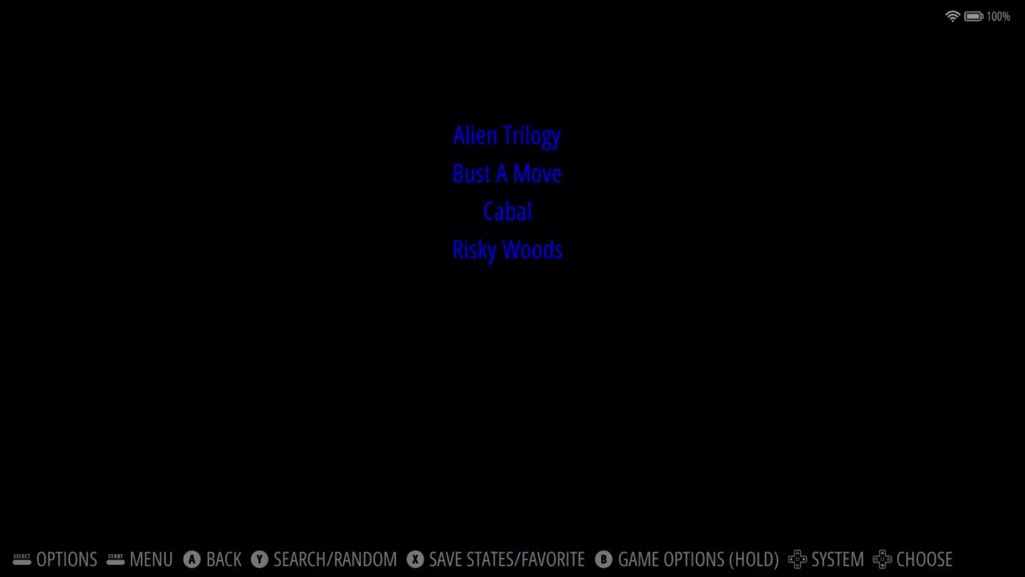
{"action": "key", "text": "F2"}
{"action": "key", "text": "Escape"}
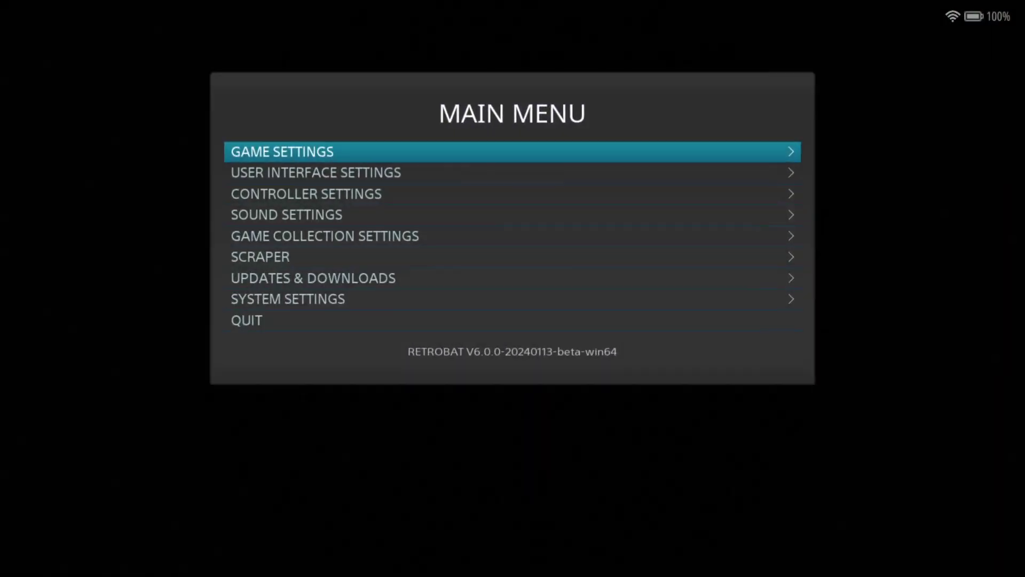
{"action": "key", "text": "Down"}
{"action": "key", "text": "Down"}
{"action": "key", "text": "Down"}
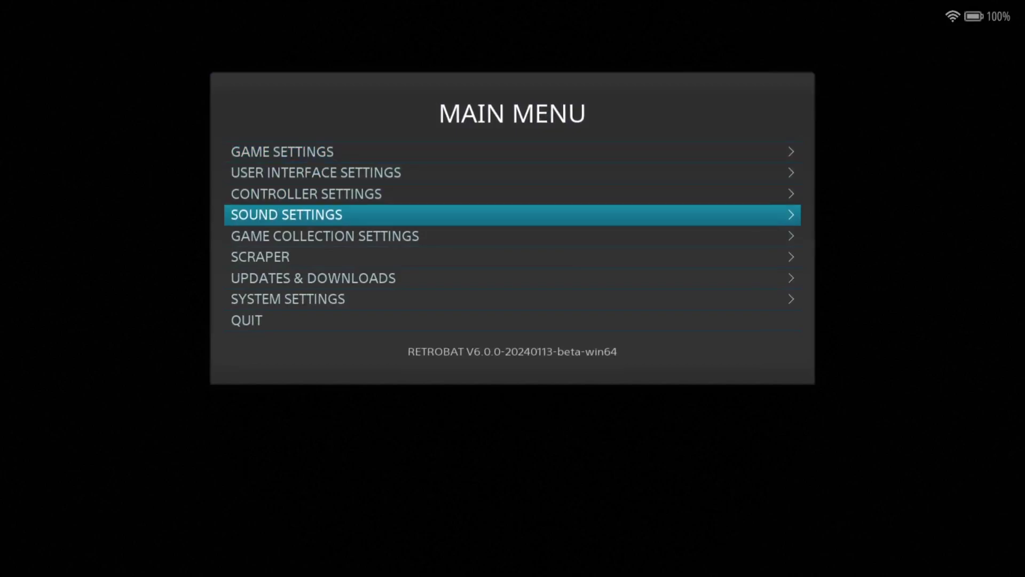
{"action": "key", "text": "Down"}
{"action": "key", "text": "Down"}
{"action": "key", "text": "Return"}
{"action": "key", "text": "Down"}
{"action": "key", "text": "Down"}
{"action": "key", "text": "Down"}
{"action": "key", "text": "Down"}
{"action": "key", "text": "Down"}
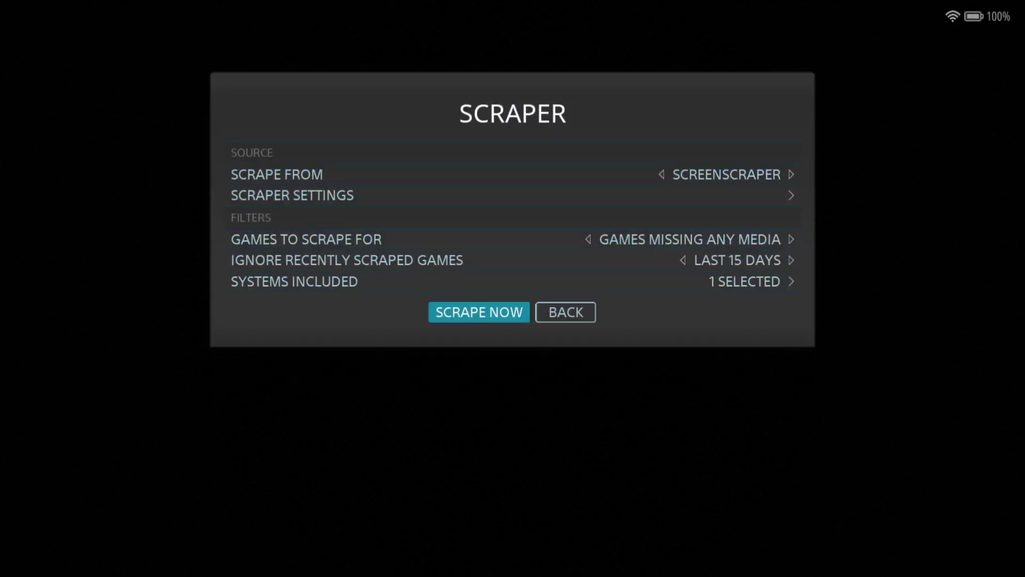
{"action": "key", "text": "Return"}
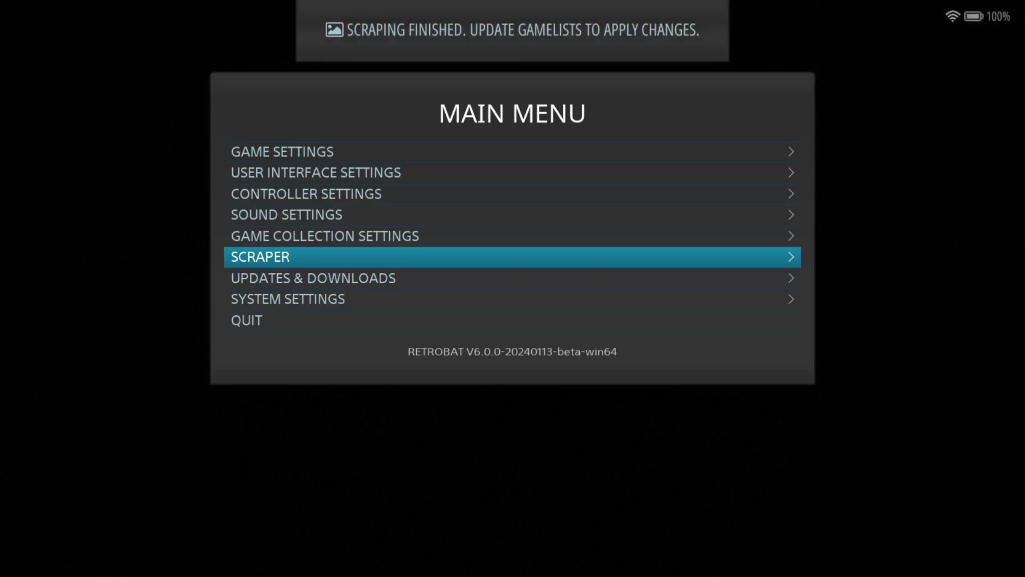
- Run Update Gamelists from Game Settings and confirm with Yes
{"action": "key", "text": "Up"}
{"action": "key", "text": "Up"}
{"action": "key", "text": "Up"}
{"action": "key", "text": "Up"}
{"action": "key", "text": "Up"}
{"action": "key", "text": "Return"}
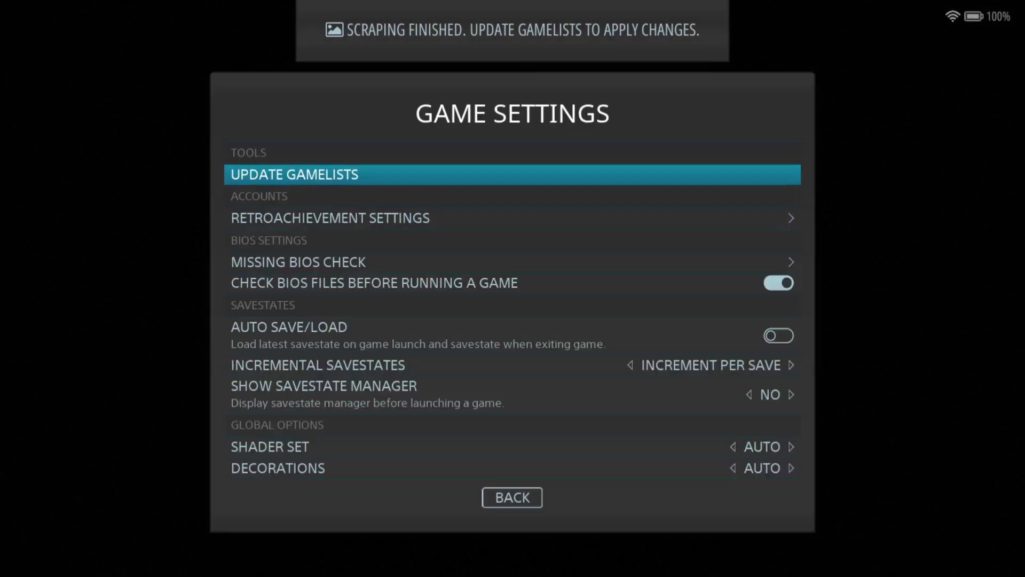
{"action": "key", "text": "Return"}
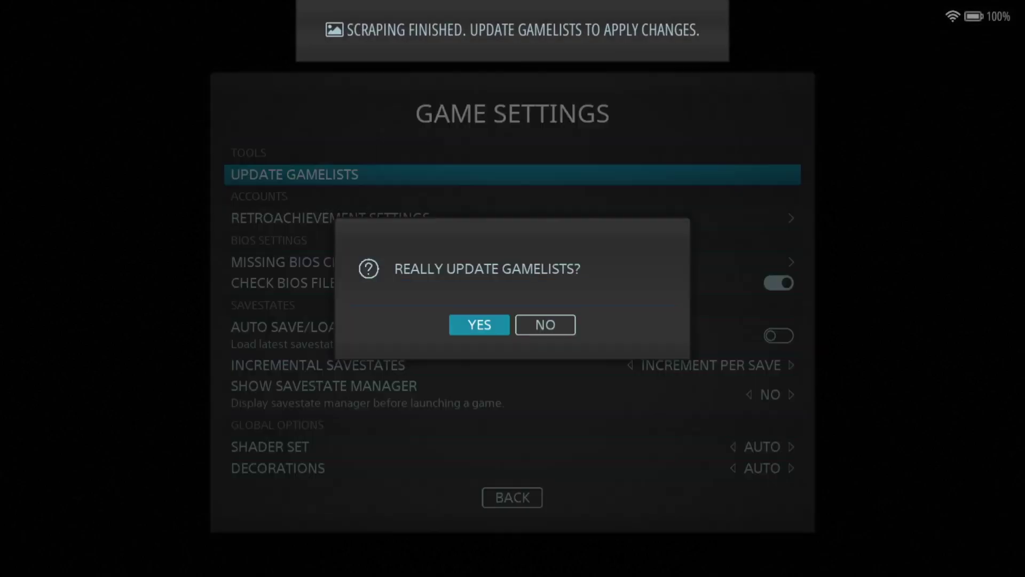
{"action": "key", "text": "Return"}
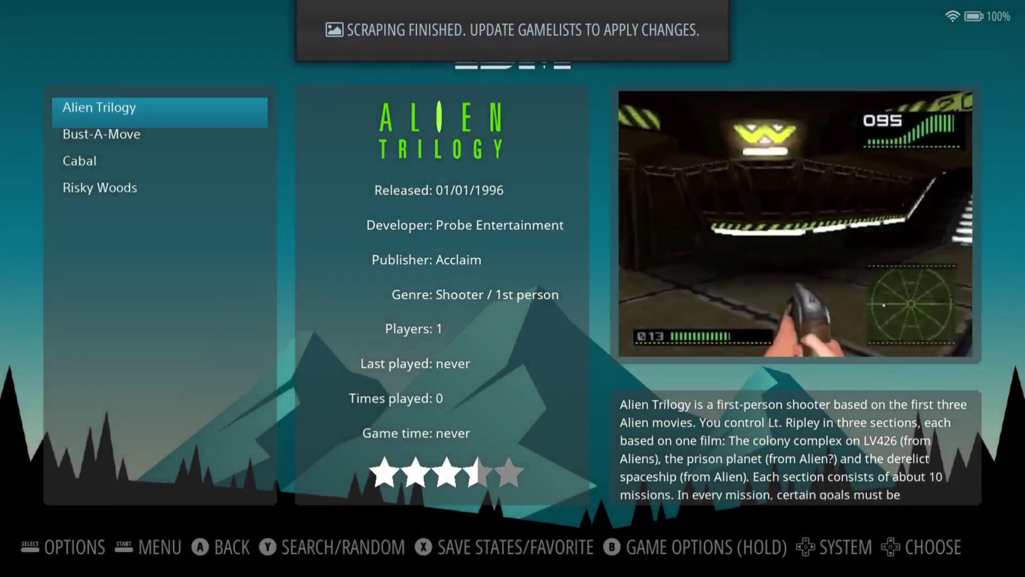
- Browse Bust-A-Move, Cabal and Risky Woods details, then open View Options
{"action": "key", "text": "Down"}
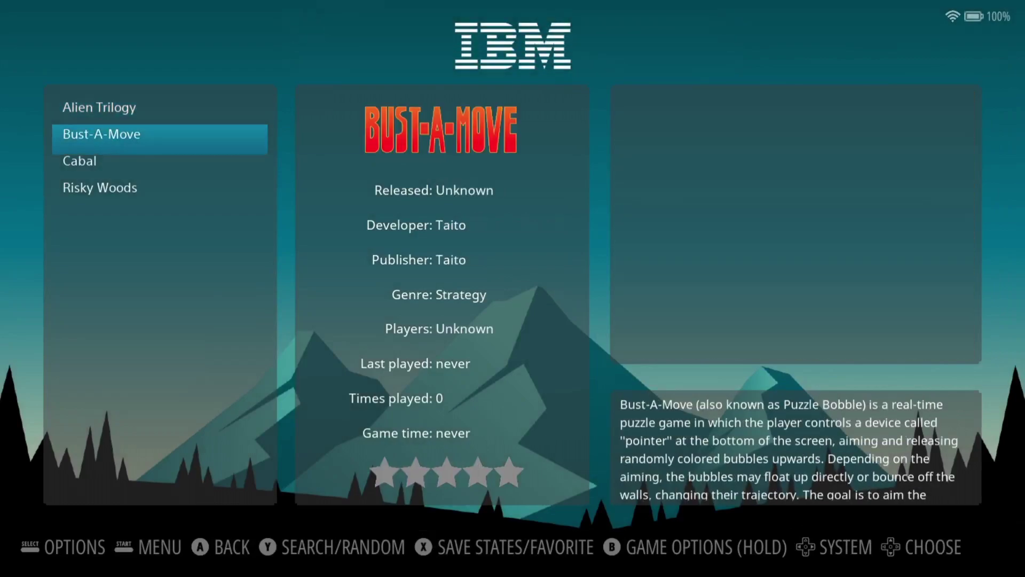
{"action": "key", "text": "Down"}
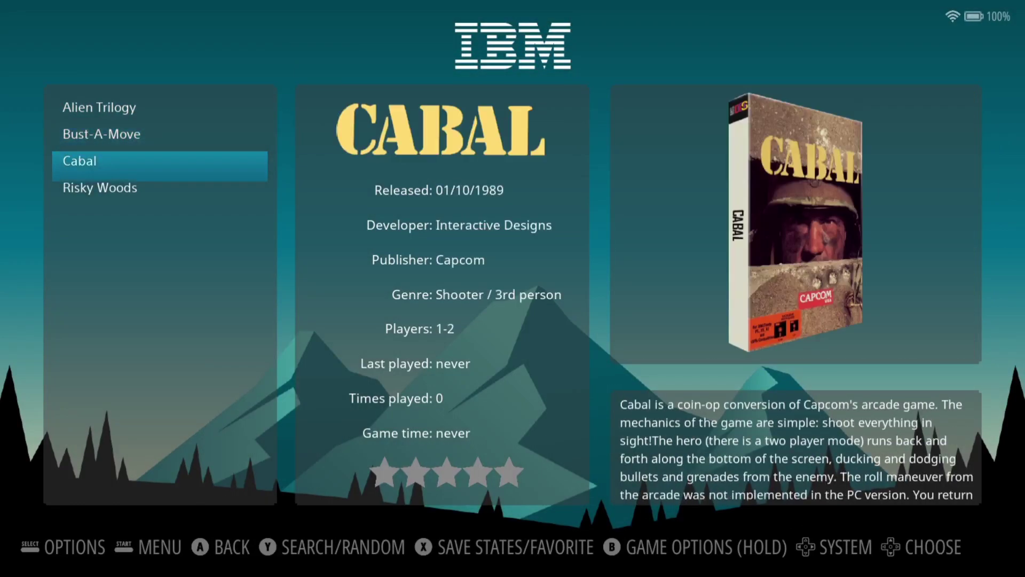
{"action": "key", "text": "Down"}
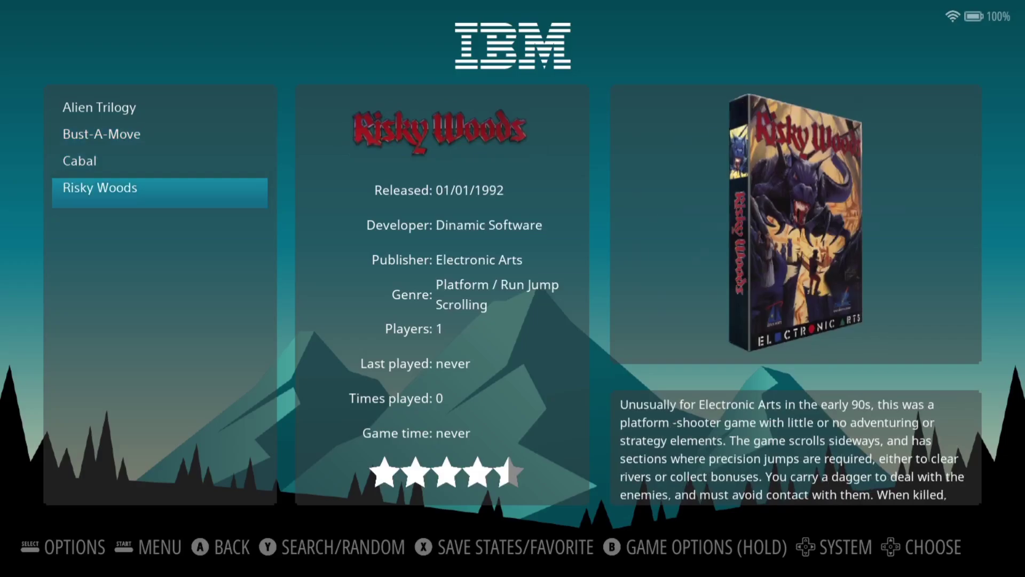
{"action": "key", "text": "F1"}
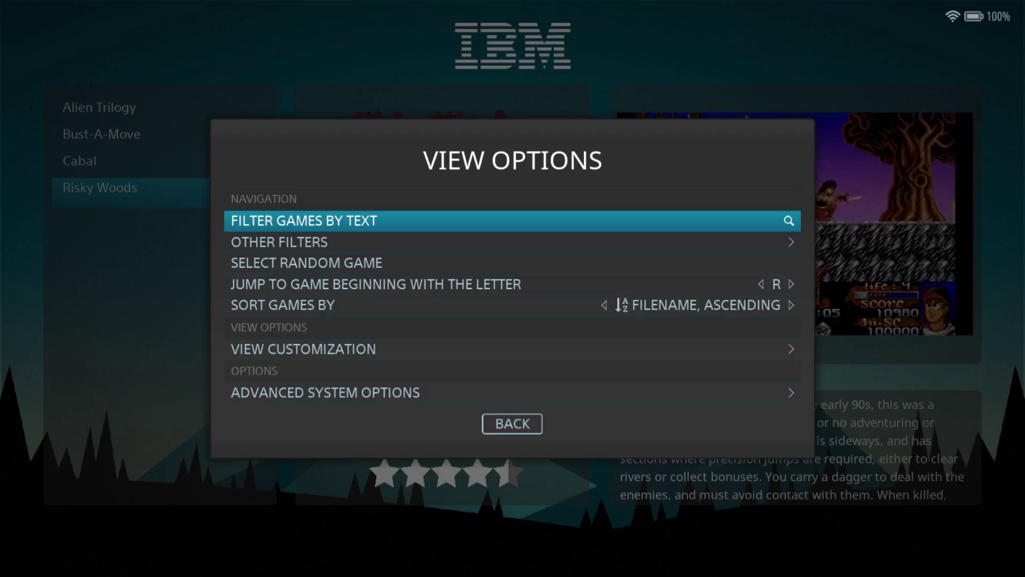
- Set the DOS emulator to LIBRETRO: DOSBOX PURE in Advanced System Options
{"action": "key", "text": "Up"}
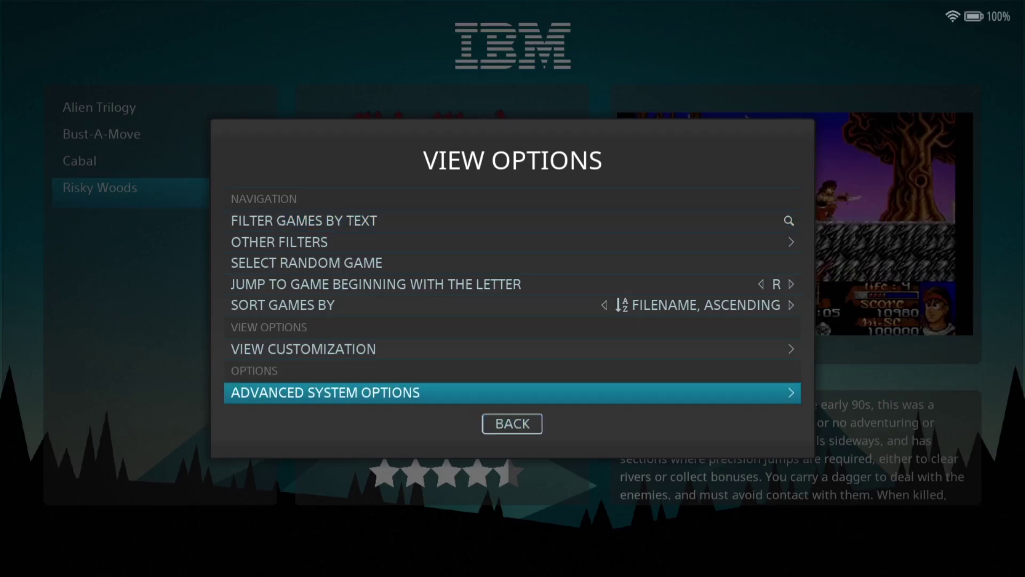
{"action": "key", "text": "Return"}
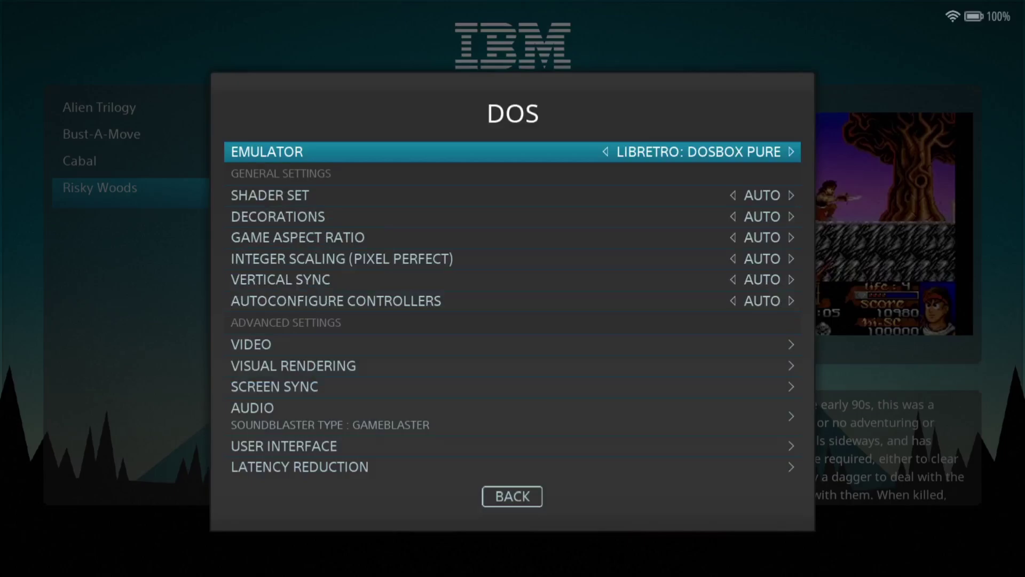
{"action": "key", "text": "Return"}
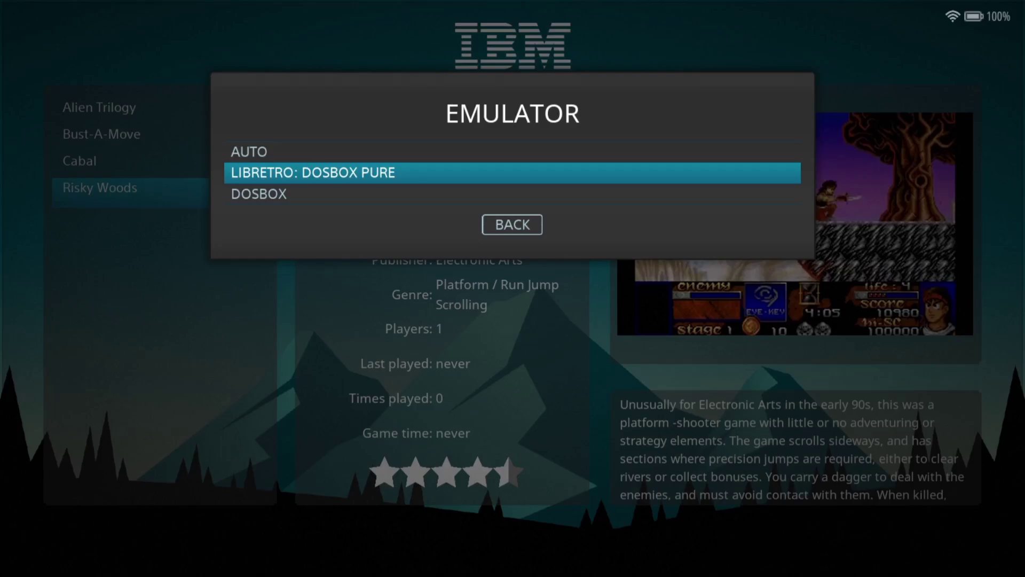
{"action": "key", "text": "Return"}
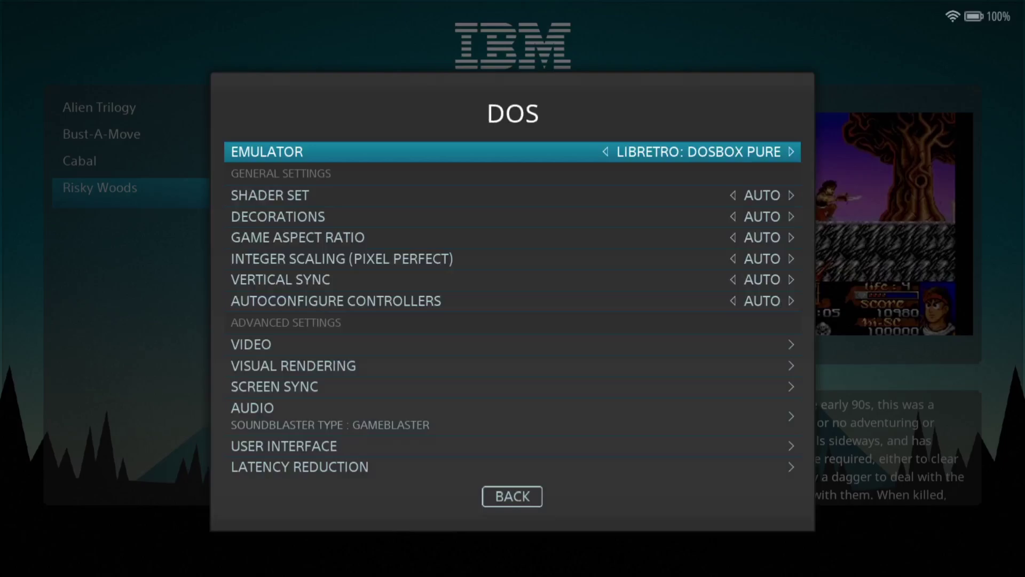
- Open the Emulation settings, showing CPU cycles at Pentium - 100MHz
{"action": "key", "text": "Down"}
{"action": "key", "text": "Down"}
{"action": "key", "text": "Down"}
{"action": "key", "text": "Down"}
{"action": "key", "text": "Down"}
{"action": "key", "text": "Down"}
{"action": "key", "text": "Down"}
{"action": "key", "text": "Down"}
{"action": "key", "text": "Down"}
{"action": "key", "text": "Down"}
{"action": "key", "text": "Down"}
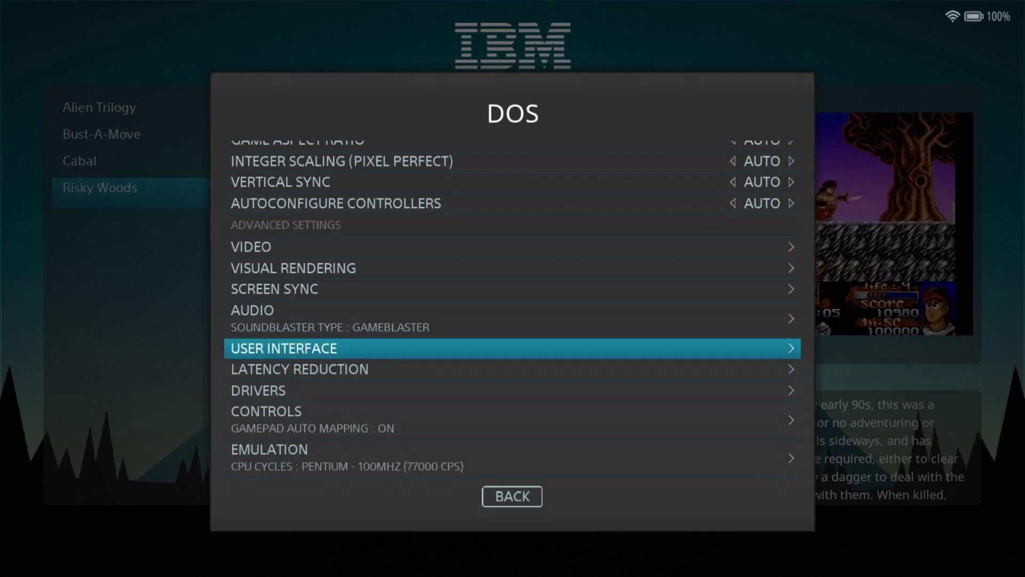
{"action": "key", "text": "Down"}
{"action": "key", "text": "Down"}
{"action": "key", "text": "Down"}
{"action": "key", "text": "Down"}
{"action": "key", "text": "Down"}
{"action": "key", "text": "Up"}
{"action": "key", "text": "Return"}
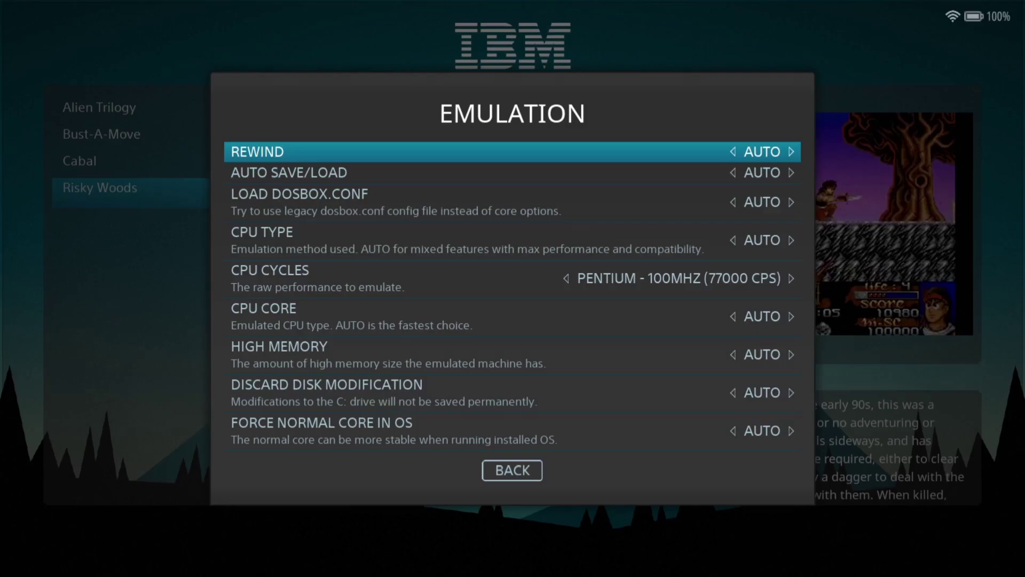
- Set CPU Cycles to 386 - 20MHZ (4720 CPS)
{"action": "key", "text": "Down"}
{"action": "key", "text": "Down"}
{"action": "key", "text": "Down"}
{"action": "key", "text": "Down"}
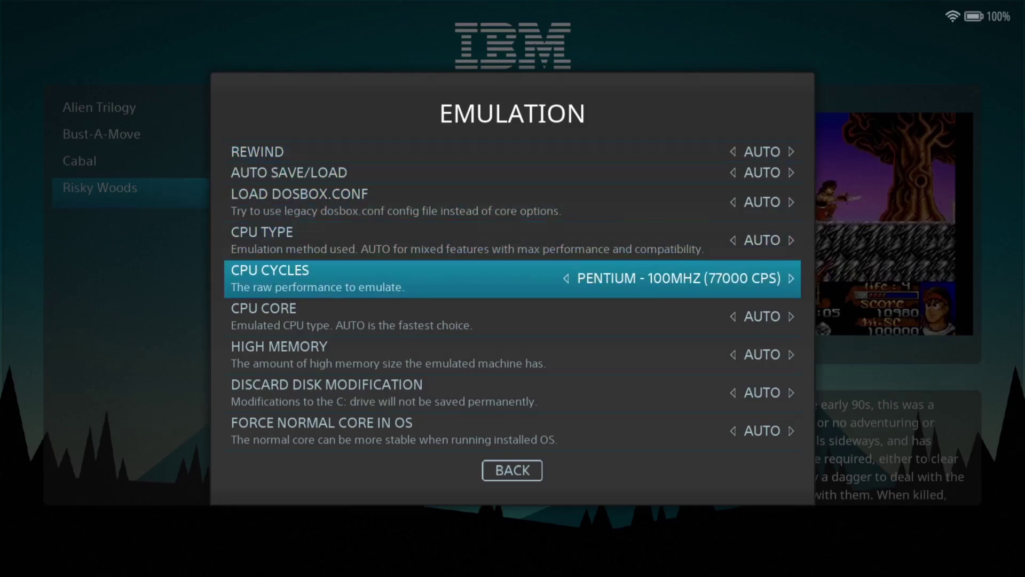
{"action": "key", "text": "Return"}
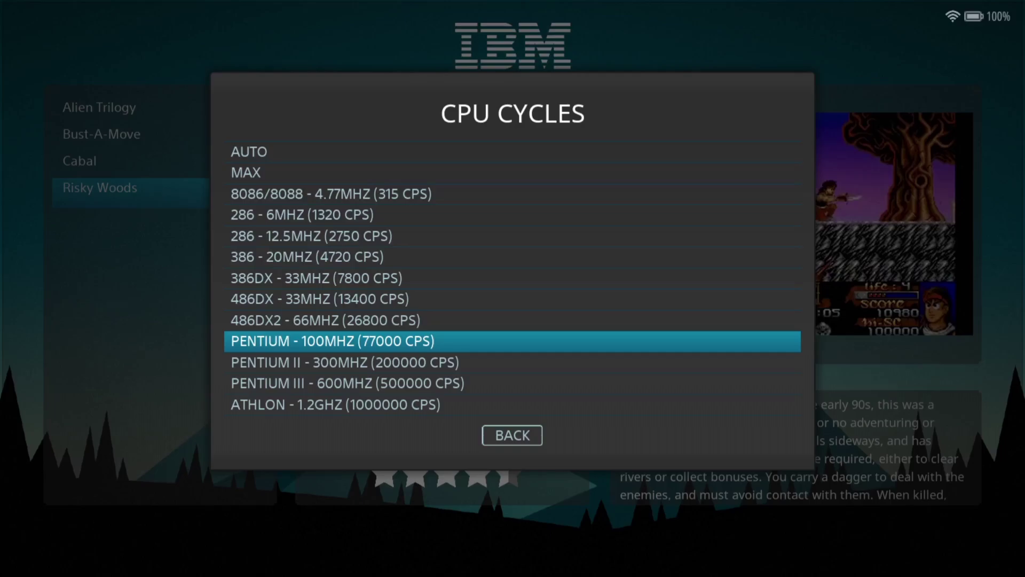
{"action": "key", "text": "Up"}
{"action": "key", "text": "Up"}
{"action": "key", "text": "Up"}
{"action": "key", "text": "Up"}
{"action": "key", "text": "Up"}
{"action": "key", "text": "Up"}
{"action": "key", "text": "Up"}
{"action": "key", "text": "Up"}
{"action": "key", "text": "Up"}
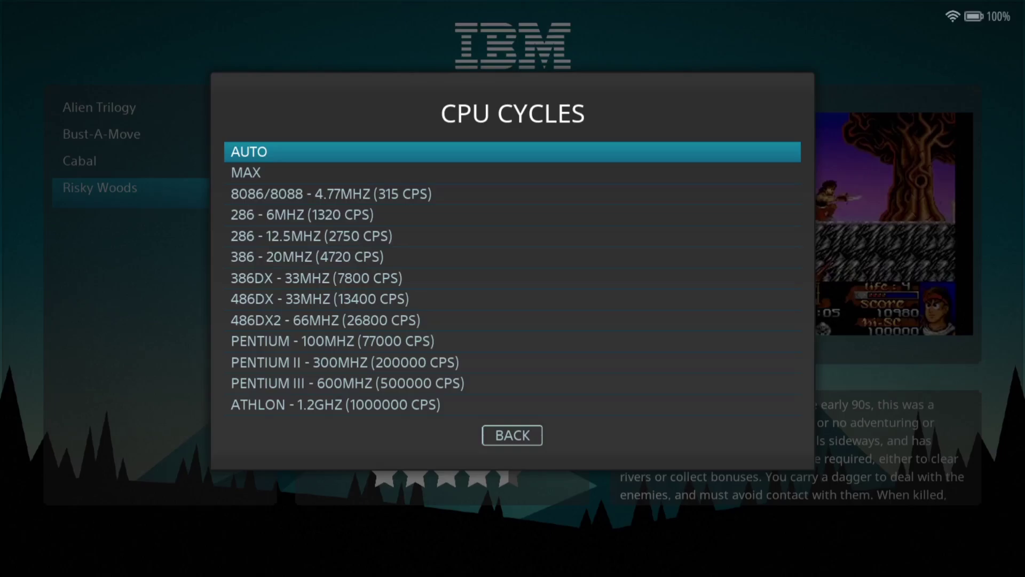
{"action": "key", "text": "Down"}
{"action": "key", "text": "Down"}
{"action": "key", "text": "Down"}
{"action": "key", "text": "Down"}
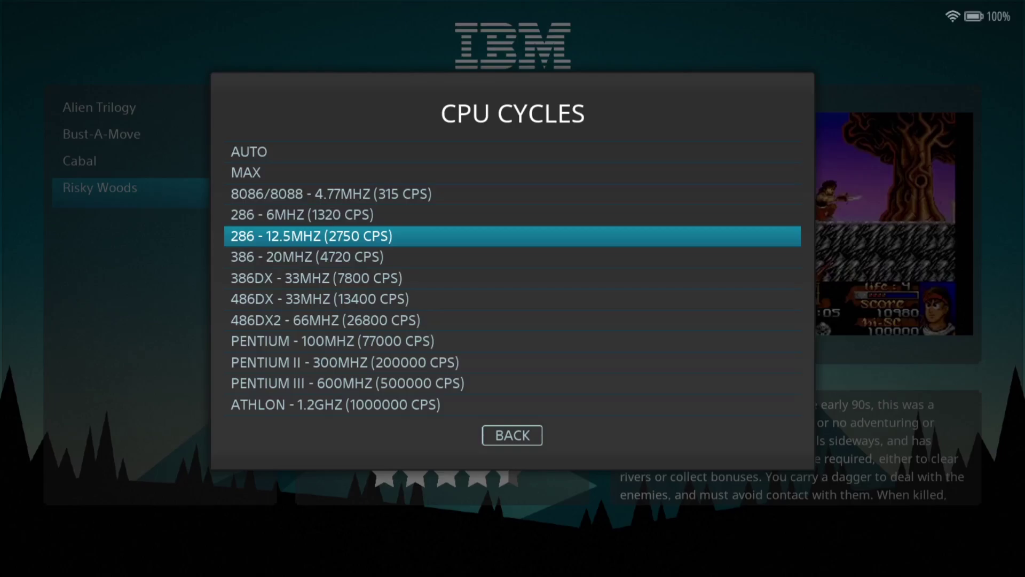
{"action": "key", "text": "Down"}
{"action": "key", "text": "Return"}
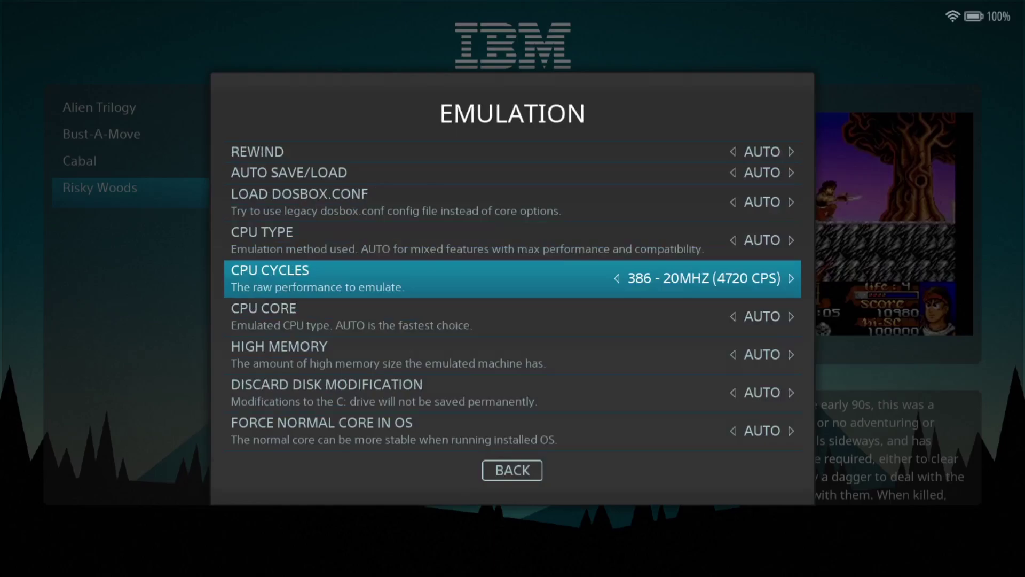
- Check the Gamepad Auto Mapping choices under Controls, then back out to the game list
{"action": "key", "text": "Escape"}
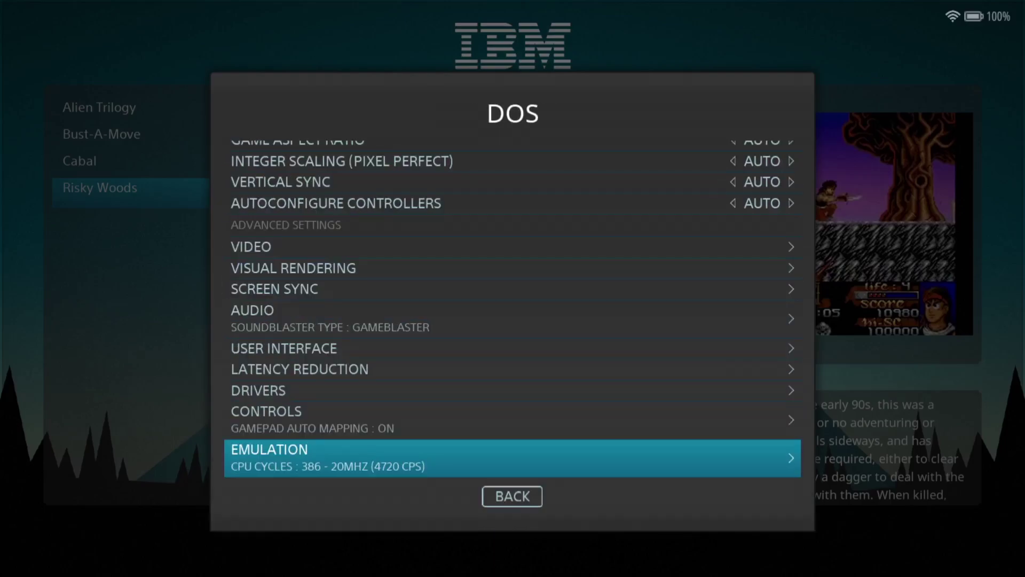
{"action": "key", "text": "Up"}
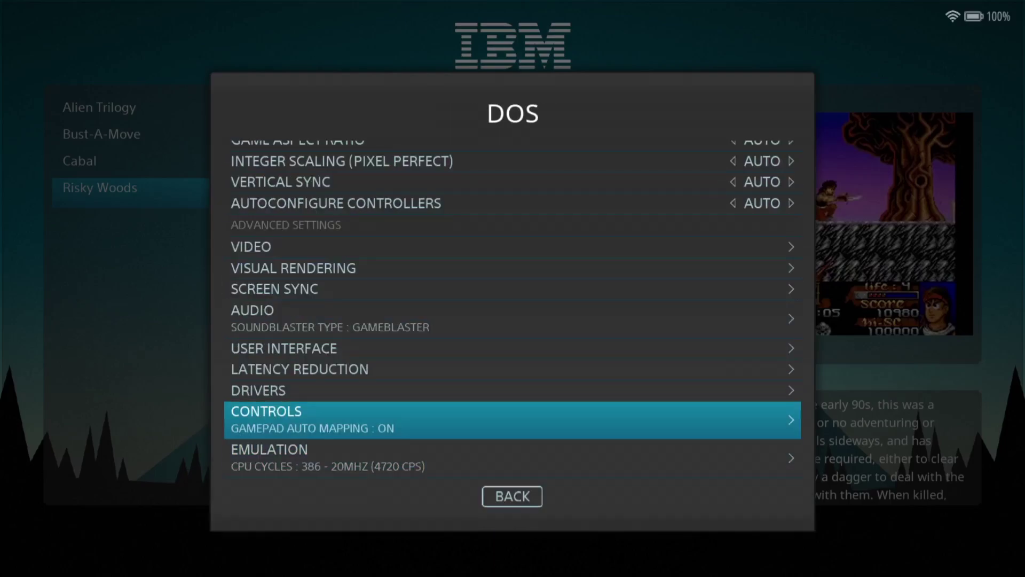
{"action": "key", "text": "Return"}
{"action": "key", "text": "Down"}
{"action": "key", "text": "Down"}
{"action": "key", "text": "Down"}
{"action": "key", "text": "Down"}
{"action": "key", "text": "Down"}
{"action": "key", "text": "Down"}
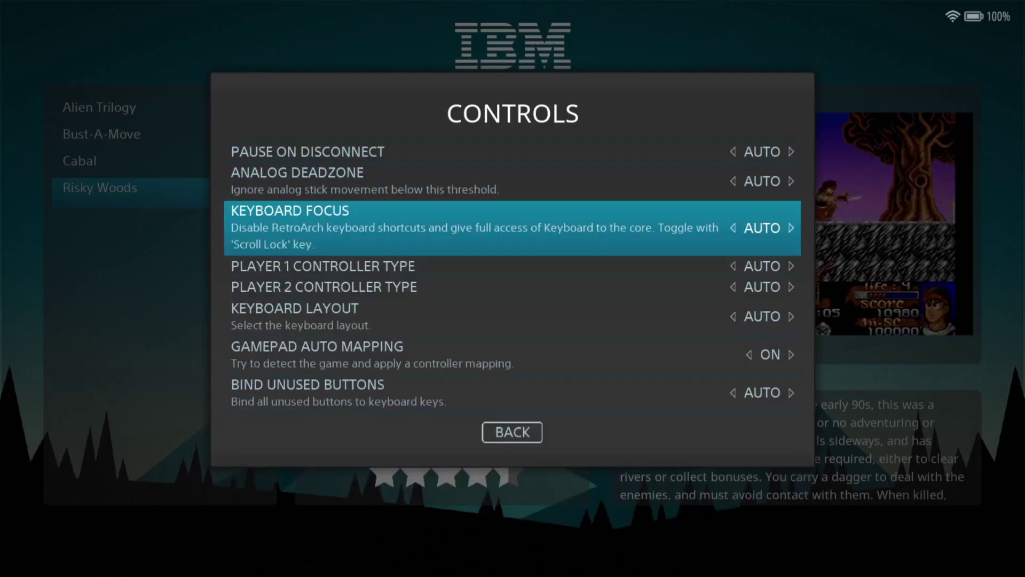
{"action": "key", "text": "Return"}
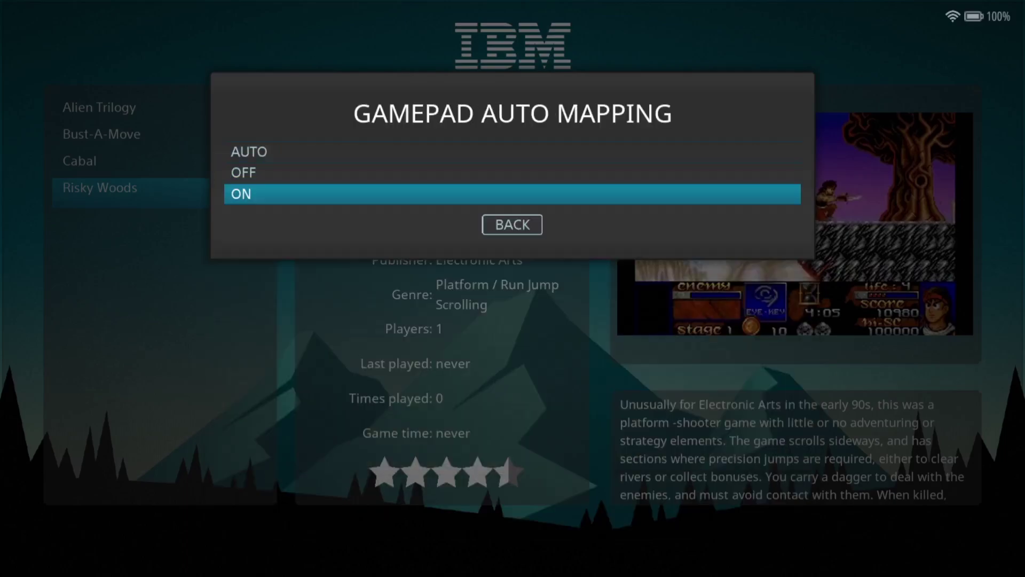
{"action": "key", "text": "Escape"}
{"action": "key", "text": "Escape"}
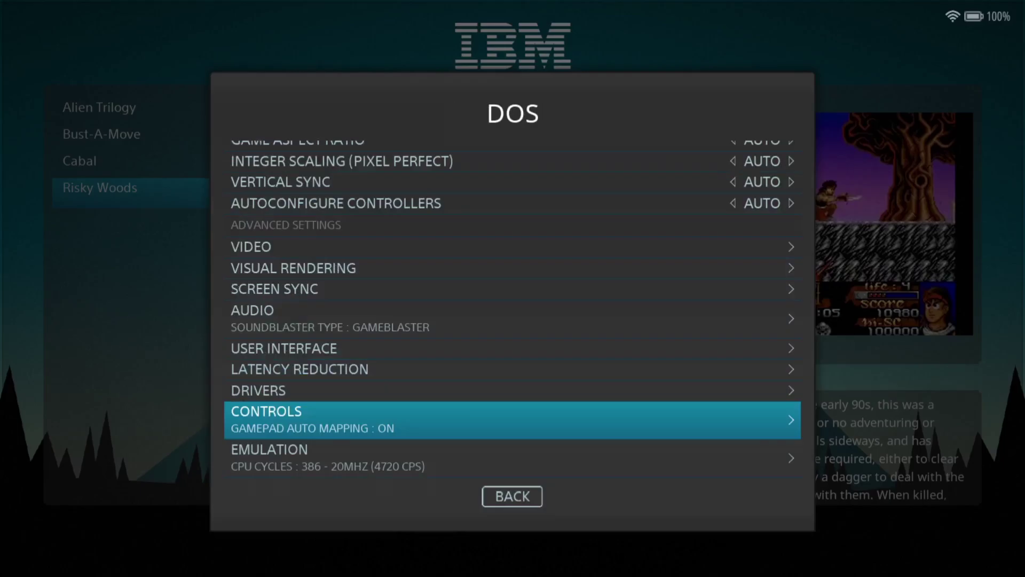
{"action": "key", "text": "Escape"}
{"action": "key", "text": "Escape"}
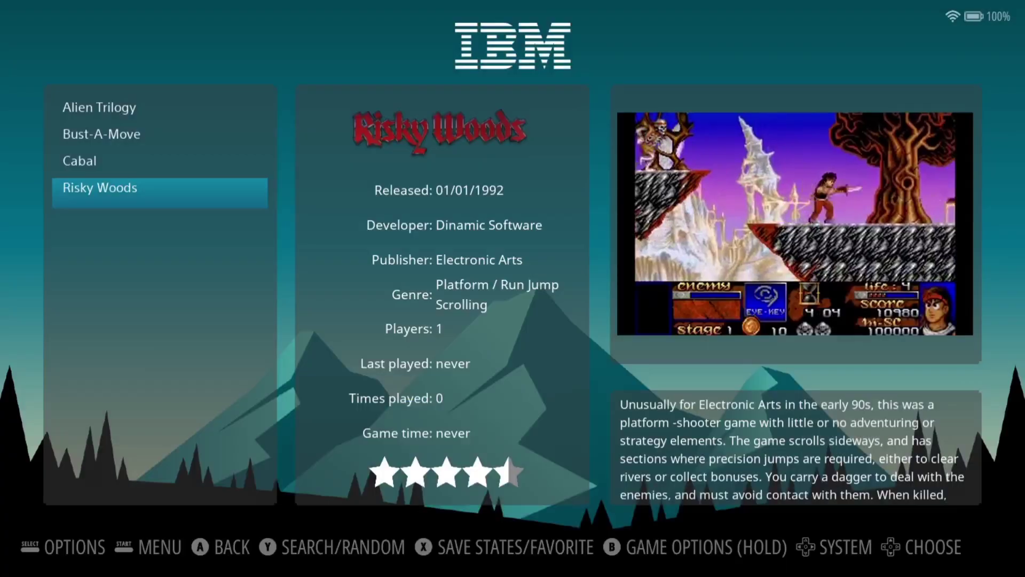
- Launch Risky Woods and pick the requested object on its copy-protection screen
{"action": "key", "text": "Return"}
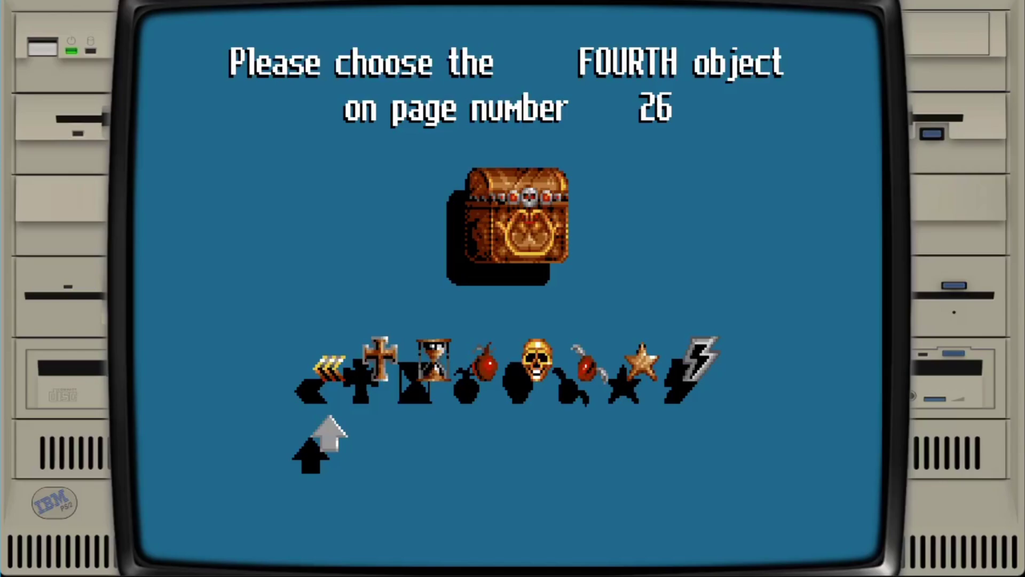
{"action": "left_click", "coordinate": [378, 417]}
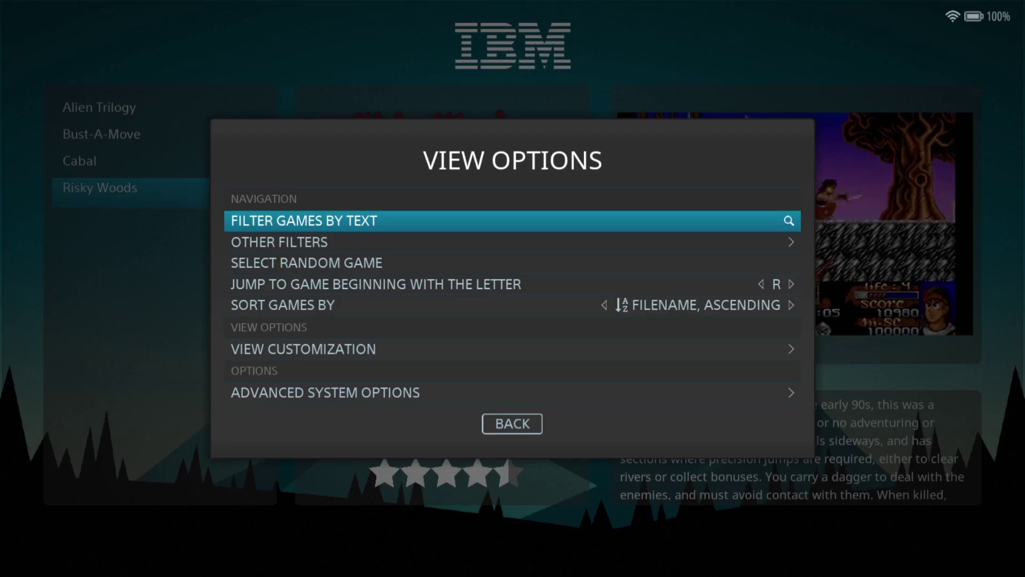
- Open the DOS Audio settings under Advanced System Options
{"action": "key", "text": "Up"}
{"action": "key", "text": "Up"}
{"action": "key", "text": "Return"}
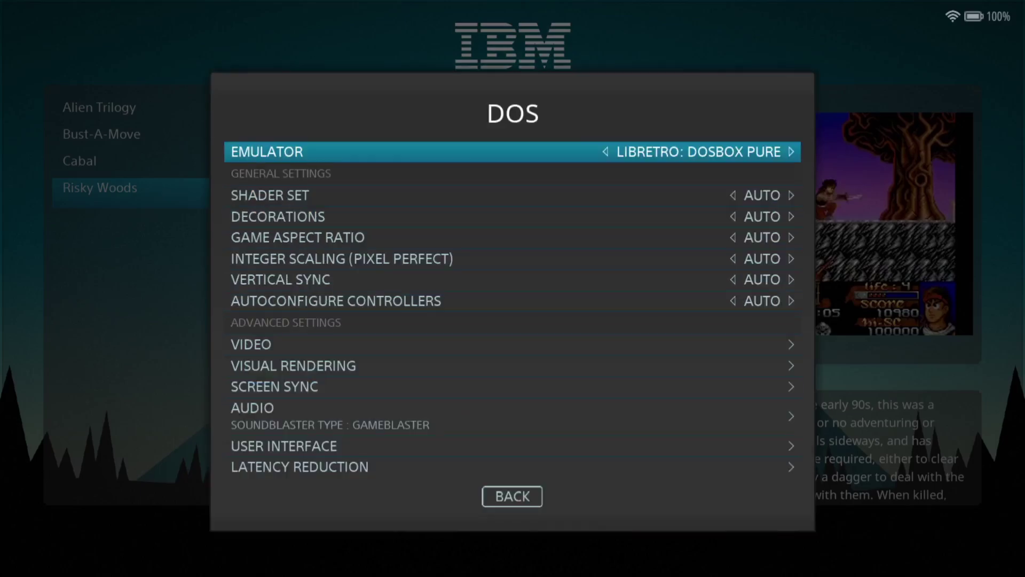
{"action": "key", "text": "Down"}
{"action": "key", "text": "Down"}
{"action": "key", "text": "Down"}
{"action": "key", "text": "Down"}
{"action": "key", "text": "Down"}
{"action": "key", "text": "Down"}
{"action": "key", "text": "Down"}
{"action": "key", "text": "Down"}
{"action": "key", "text": "Down"}
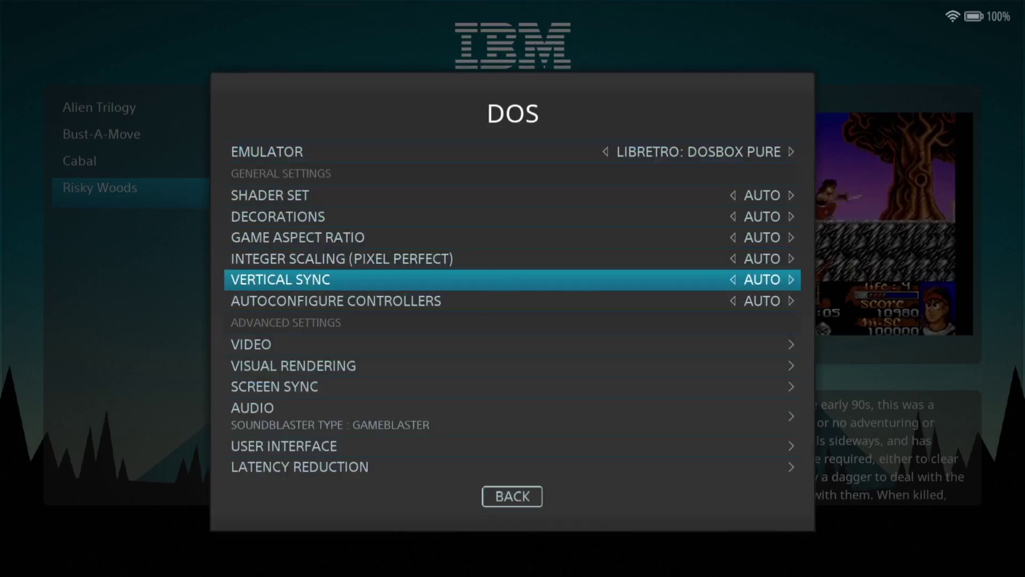
{"action": "key", "text": "Down"}
{"action": "key", "text": "Return"}
- Set Soundblaster Type to AUTO and open the Soundblaster Settings port, IRQ and DMA list
{"action": "key", "text": "Down"}
{"action": "key", "text": "Down"}
{"action": "key", "text": "Down"}
{"action": "key", "text": "Down"}
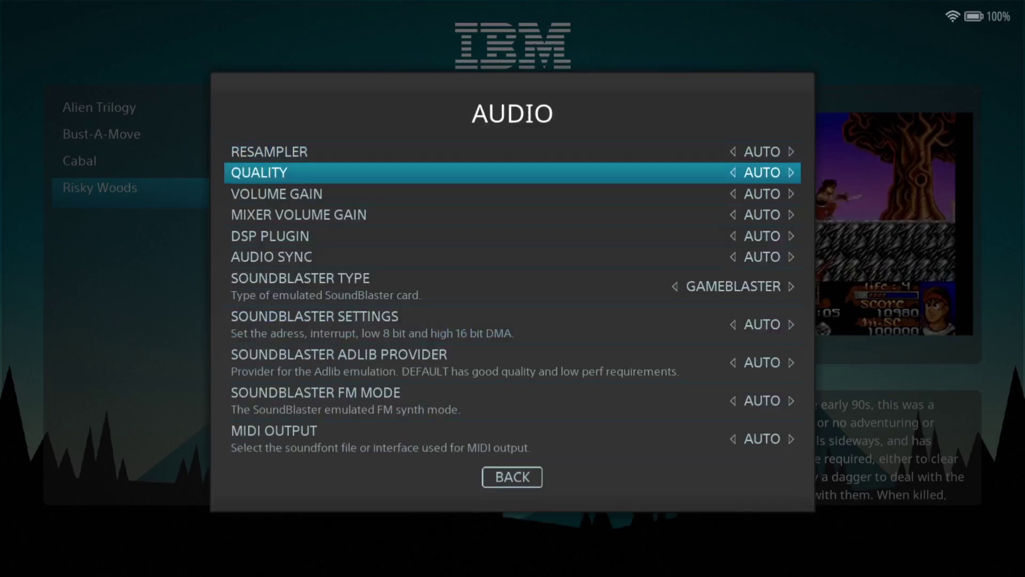
{"action": "key", "text": "Down"}
{"action": "key", "text": "Down"}
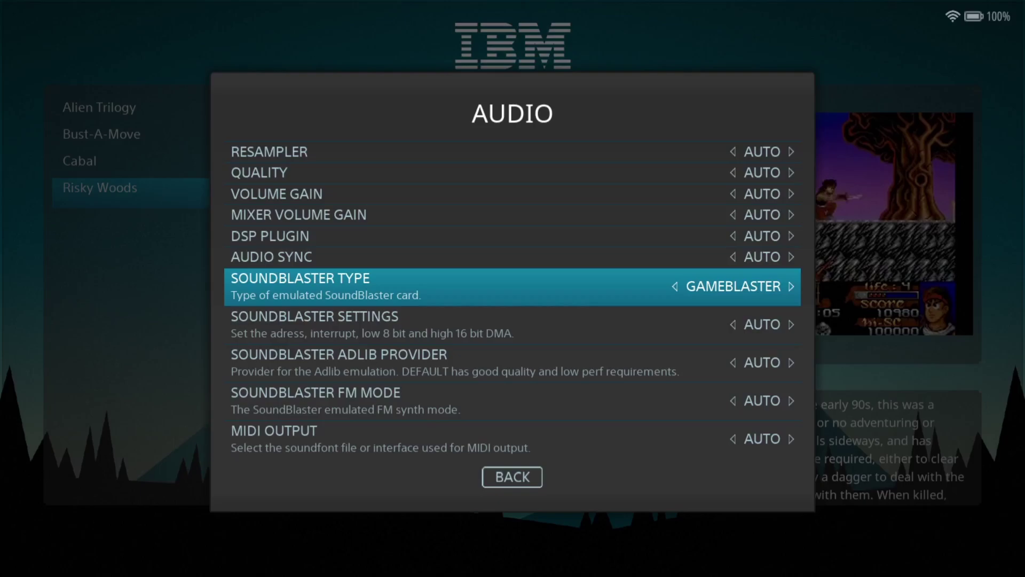
{"action": "key", "text": "Return"}
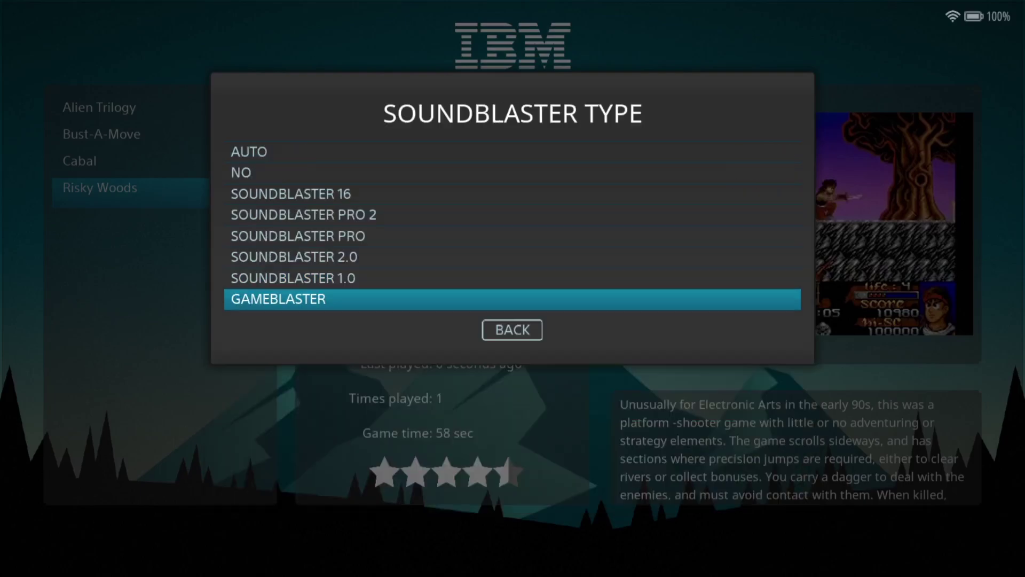
{"action": "key", "text": "Up"}
{"action": "key", "text": "Up"}
{"action": "key", "text": "Up"}
{"action": "key", "text": "Up"}
{"action": "key", "text": "Up"}
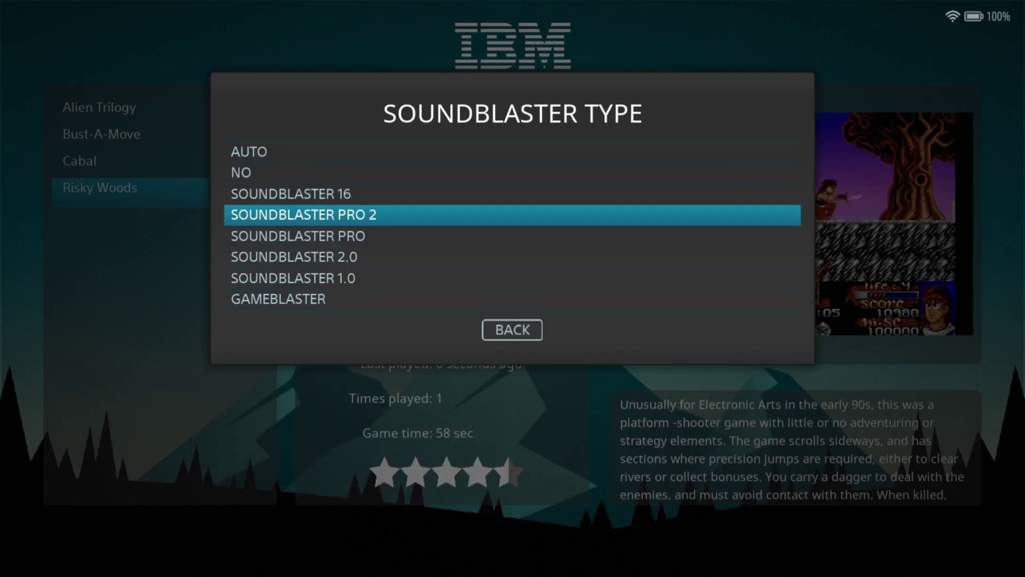
{"action": "key", "text": "Up"}
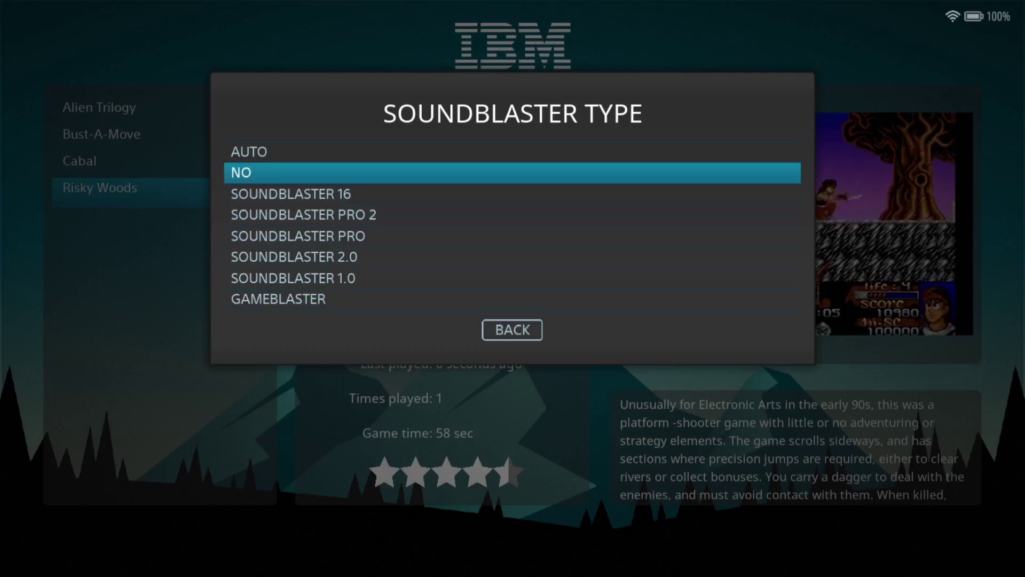
{"action": "key", "text": "Up"}
{"action": "key", "text": "Return"}
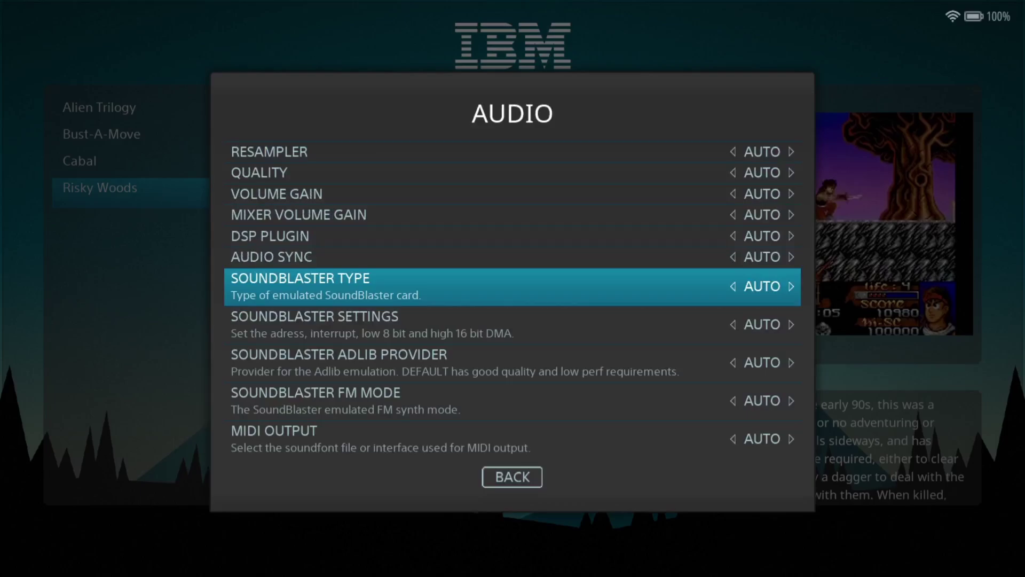
{"action": "key", "text": "Down"}
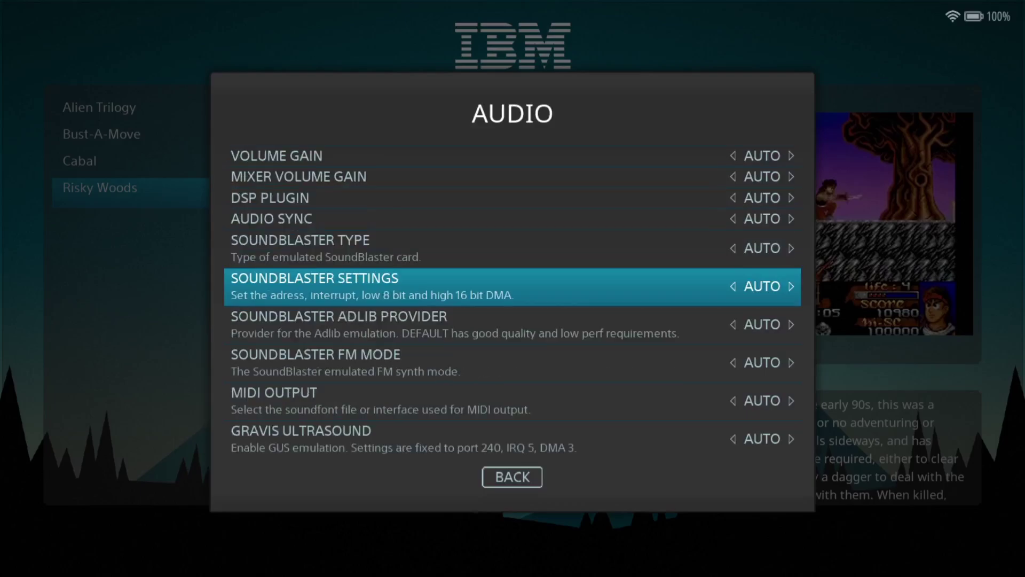
{"action": "key", "text": "Return"}
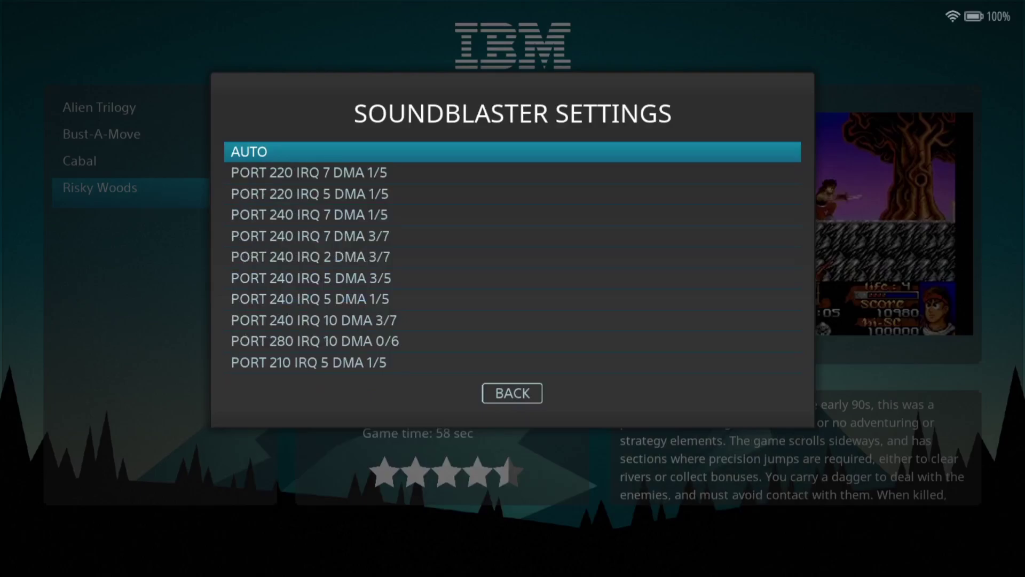